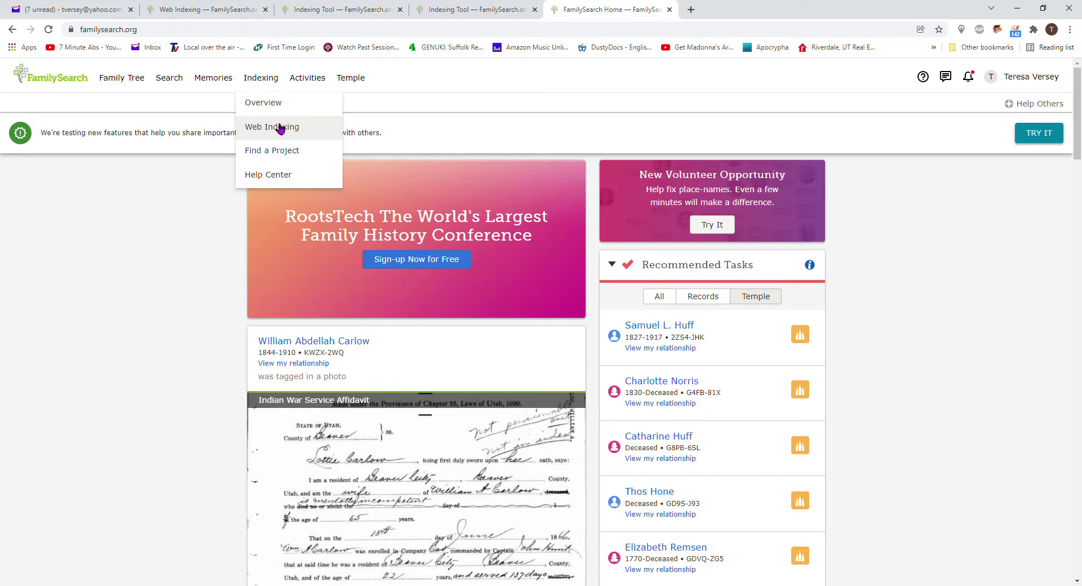
- Open the Plain City 3rd Ward group from the Web Indexing page
click(279, 127)
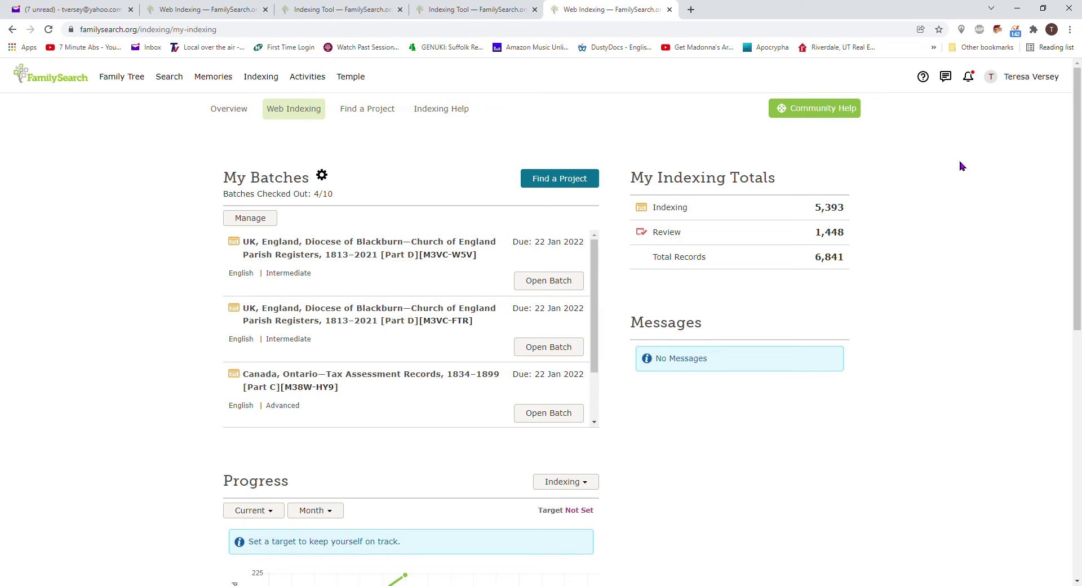
drag(1077, 151, 1078, 332)
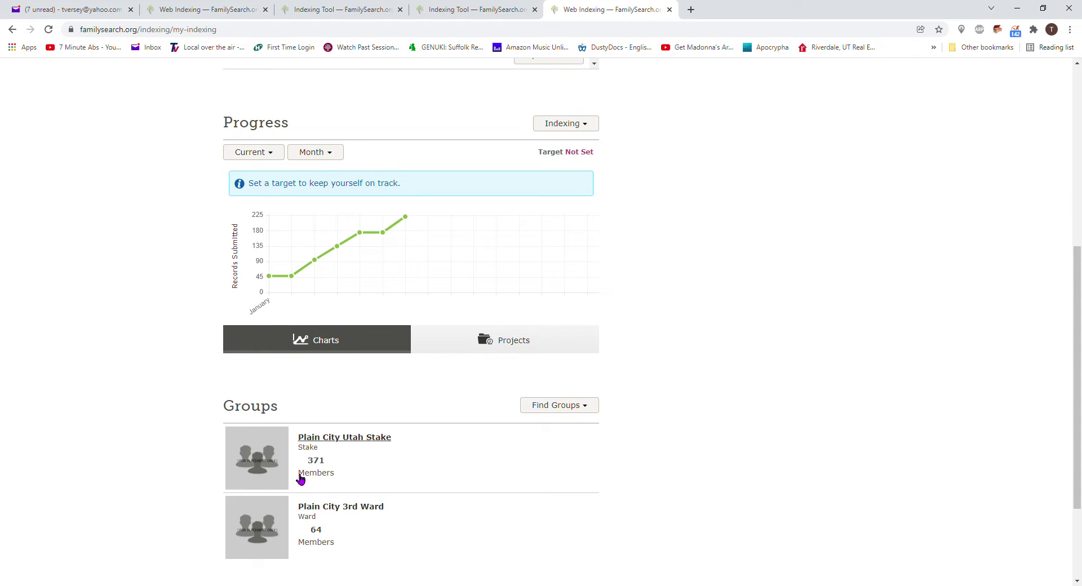
click(345, 507)
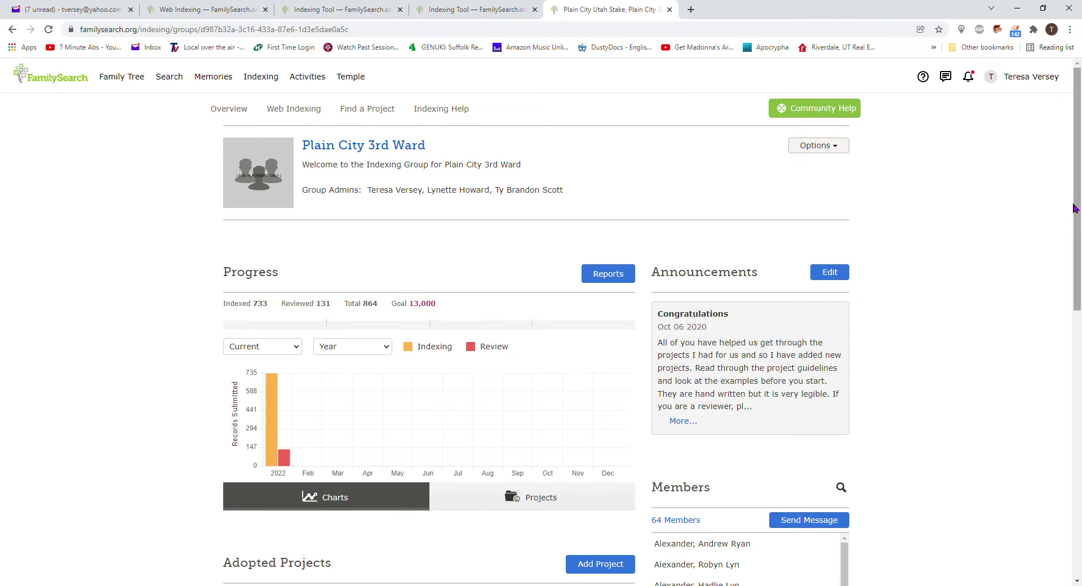
- Start indexing a batch of the adopted project Canada, Ontario—Tax Assessment Records, 1834–1899 [Part C], accepting the advanced project reminder
drag(1077, 210, 1055, 389)
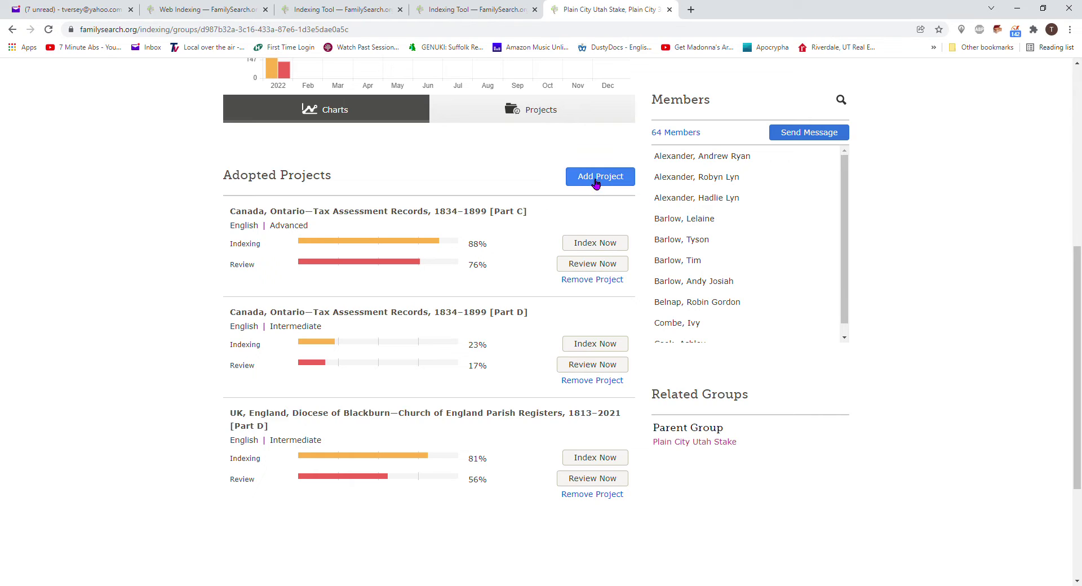
click(592, 243)
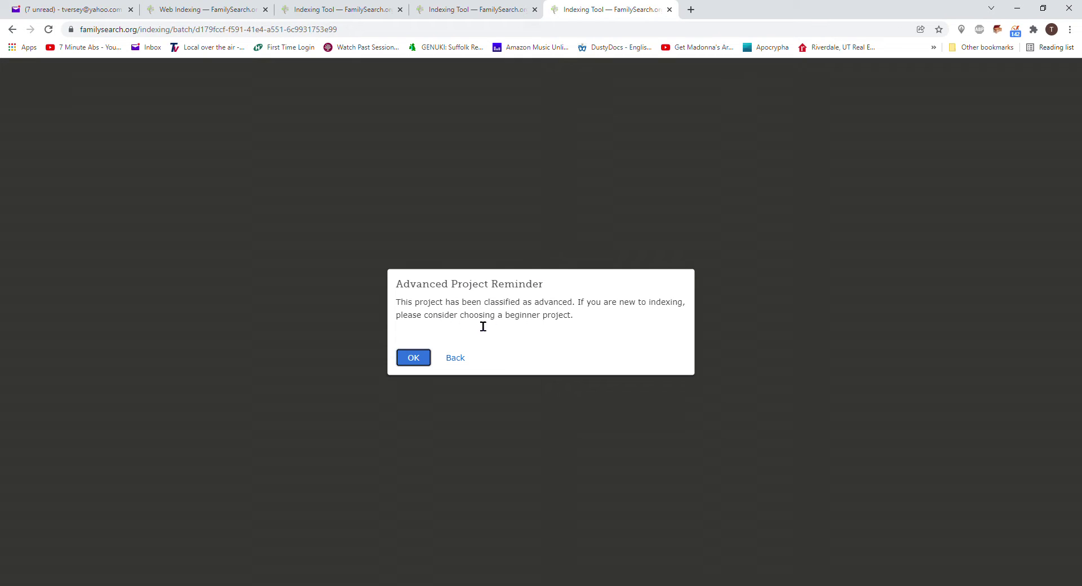
click(419, 360)
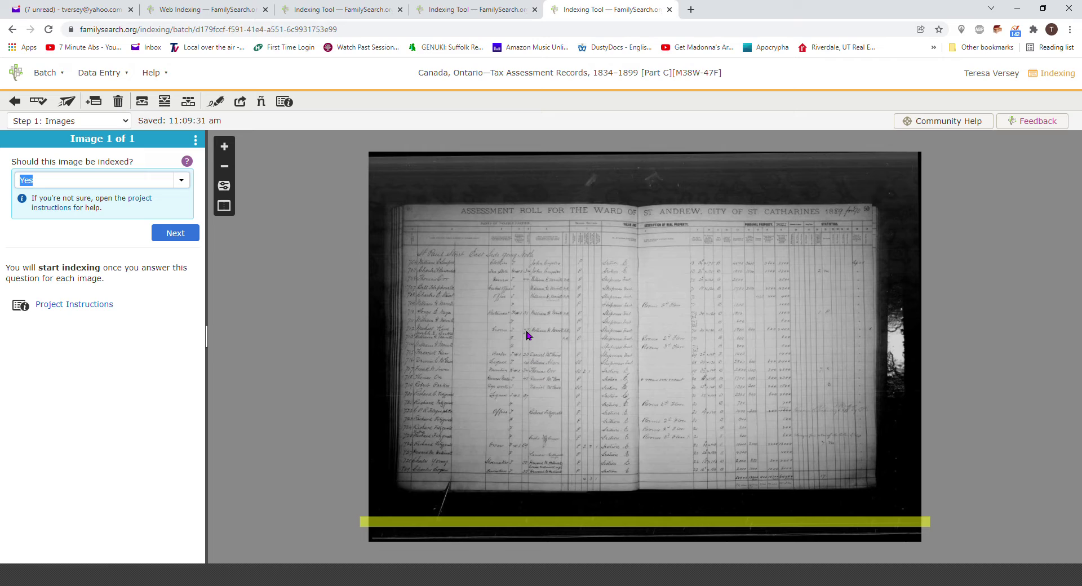
- Answer Yes to whether the image should be indexed and continue to the entries step
click(184, 186)
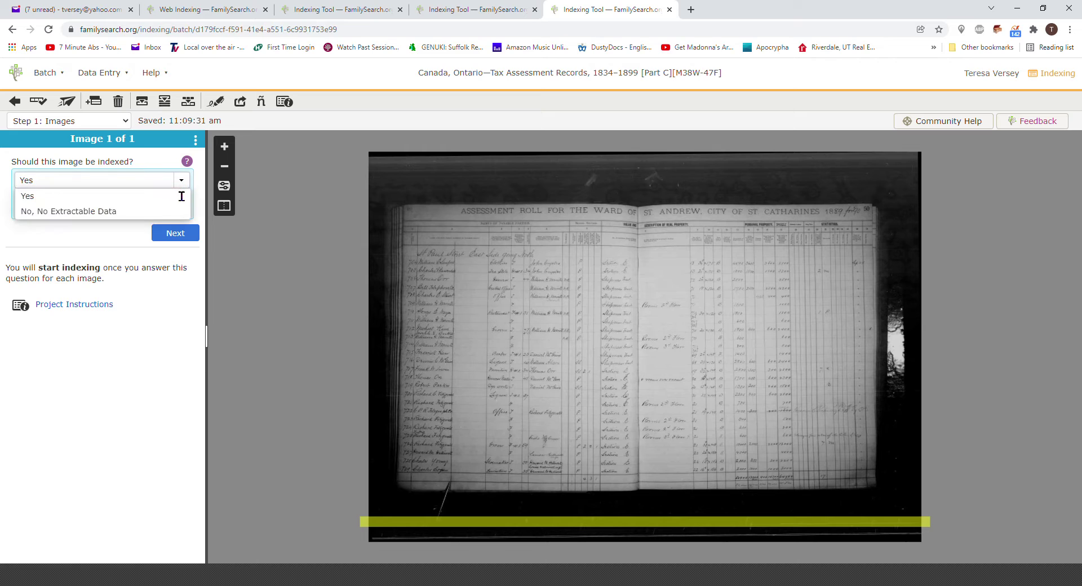
click(163, 200)
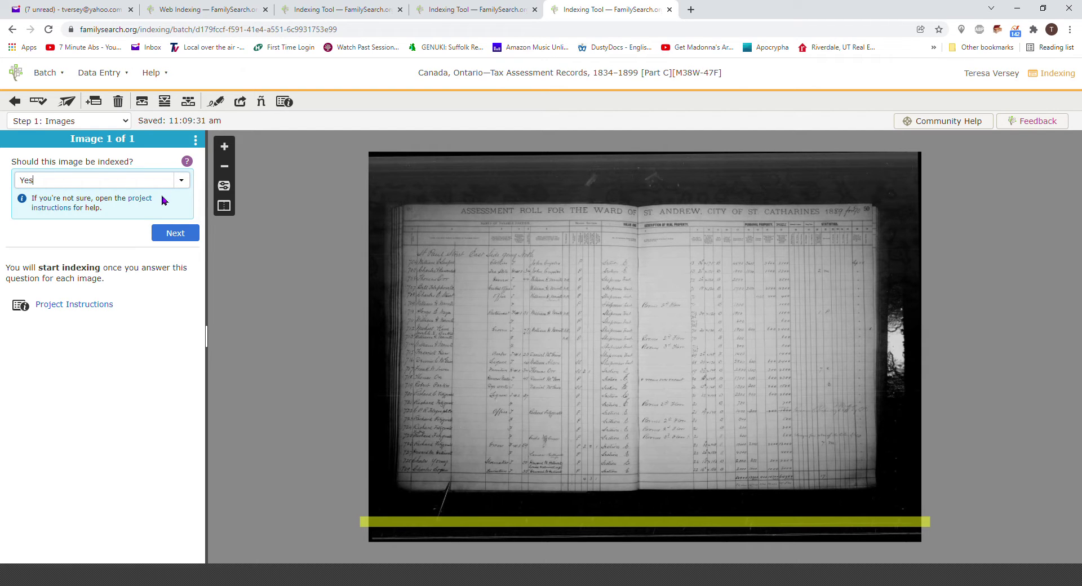
click(179, 240)
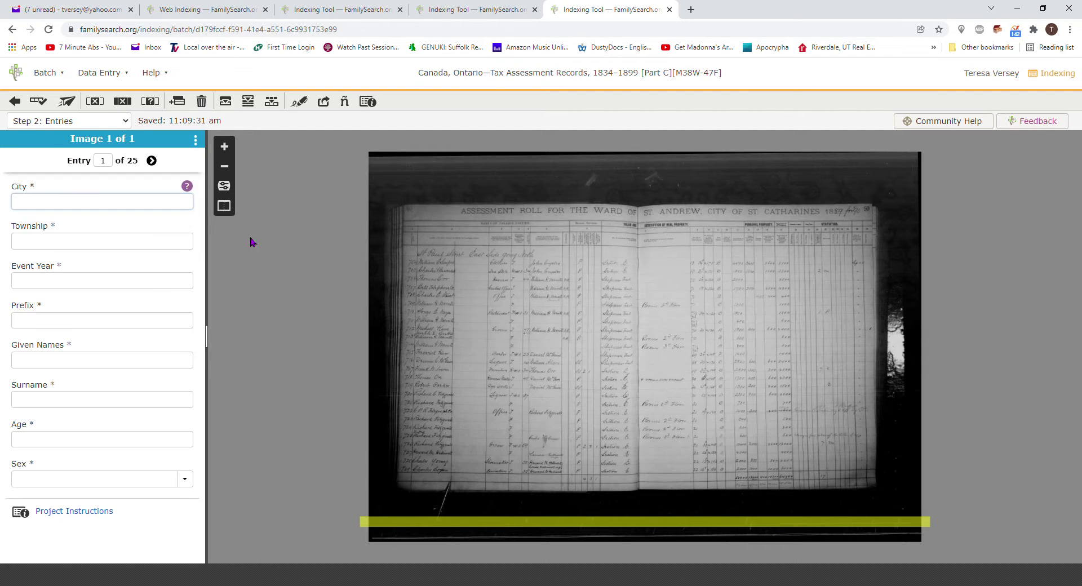
- Check the City field help and enter St Catharines as the first entry's city, as given in the assessment roll's heading
click(227, 149)
click(228, 150)
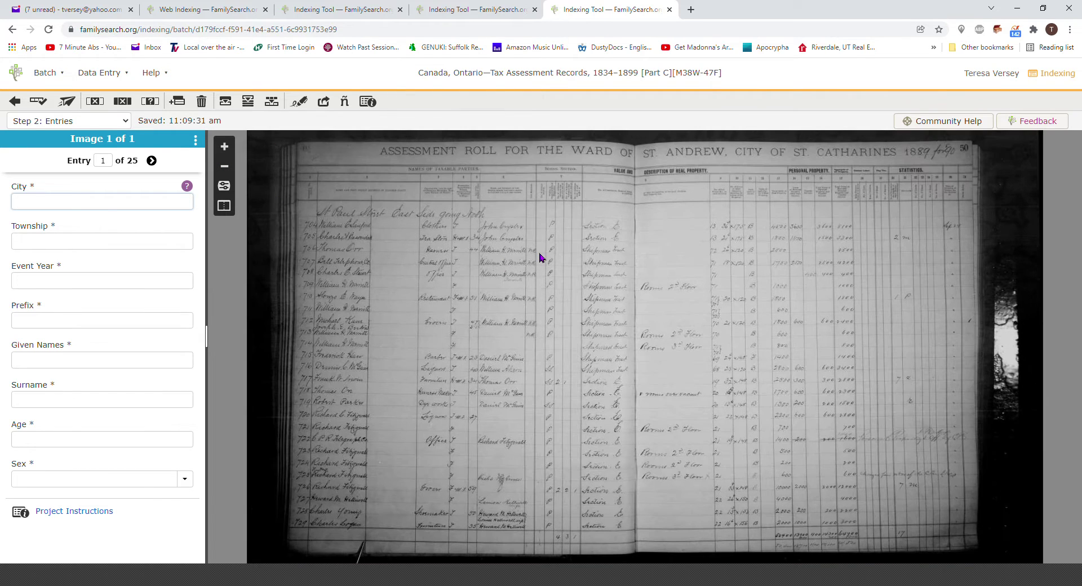
drag(540, 257, 502, 320)
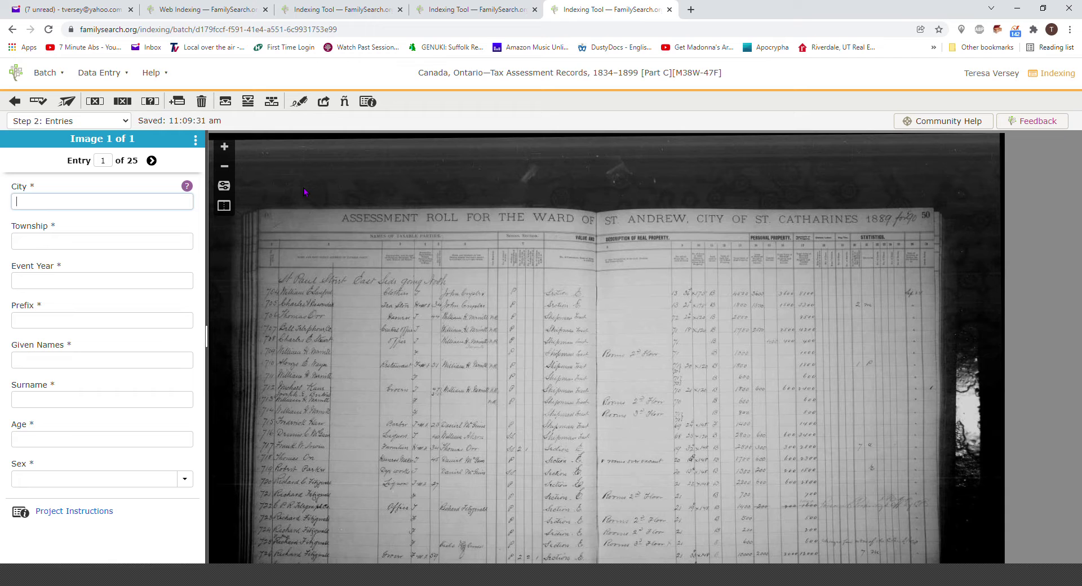
click(224, 147)
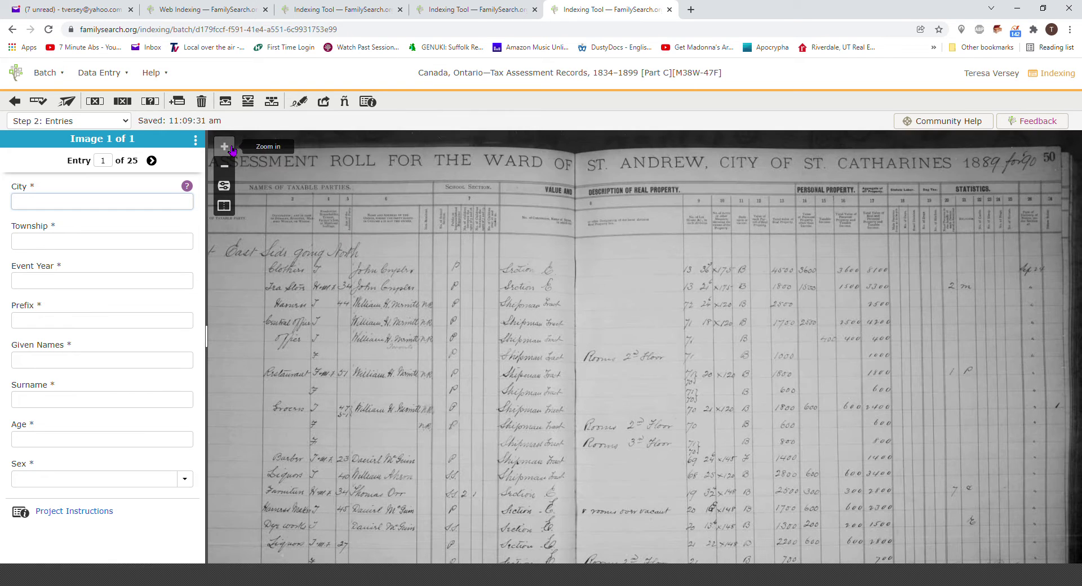
drag(358, 209, 325, 314)
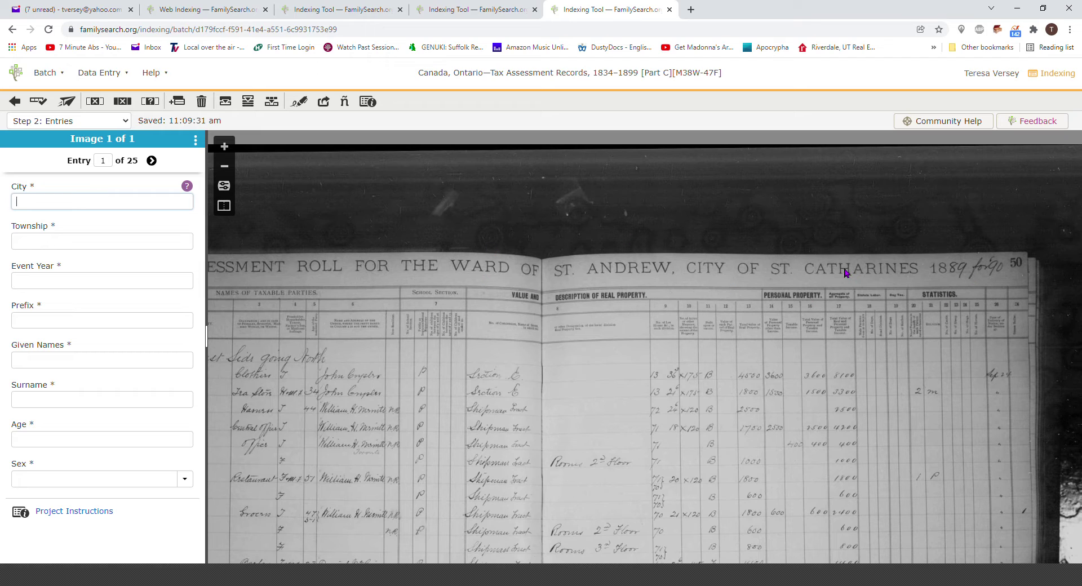
click(186, 186)
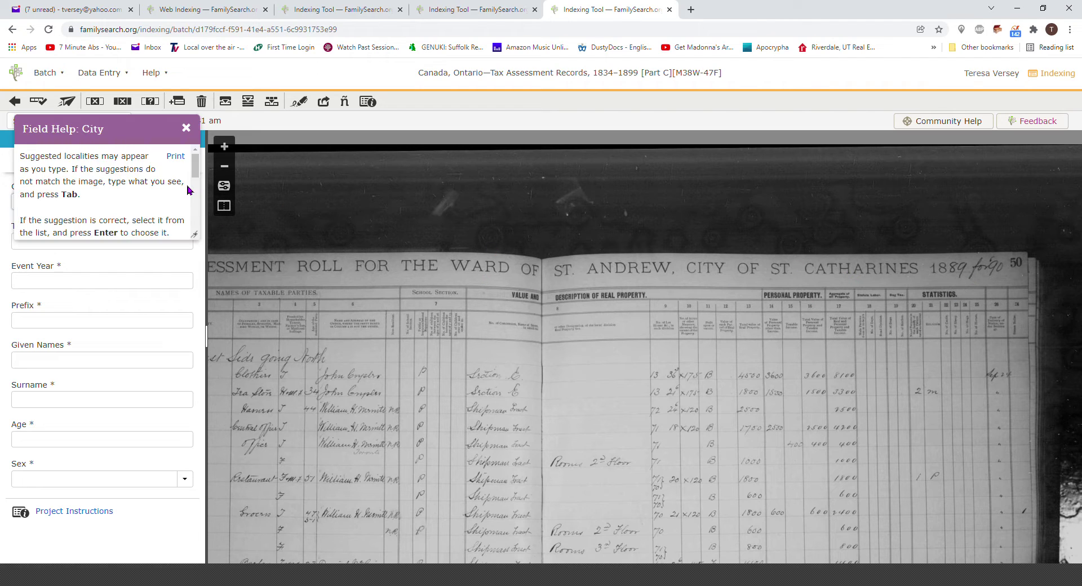
click(186, 128)
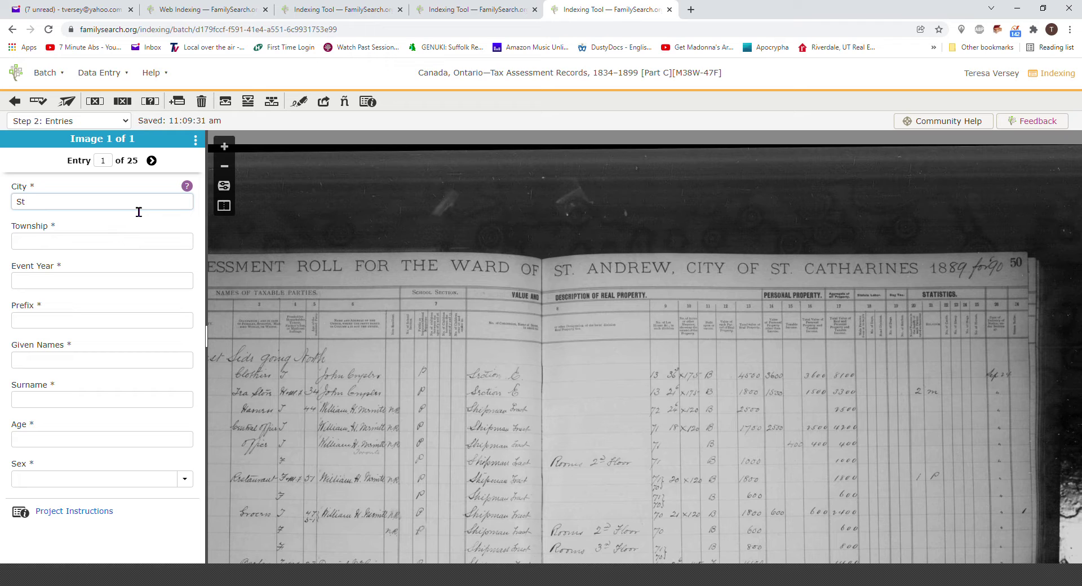
text(atha)
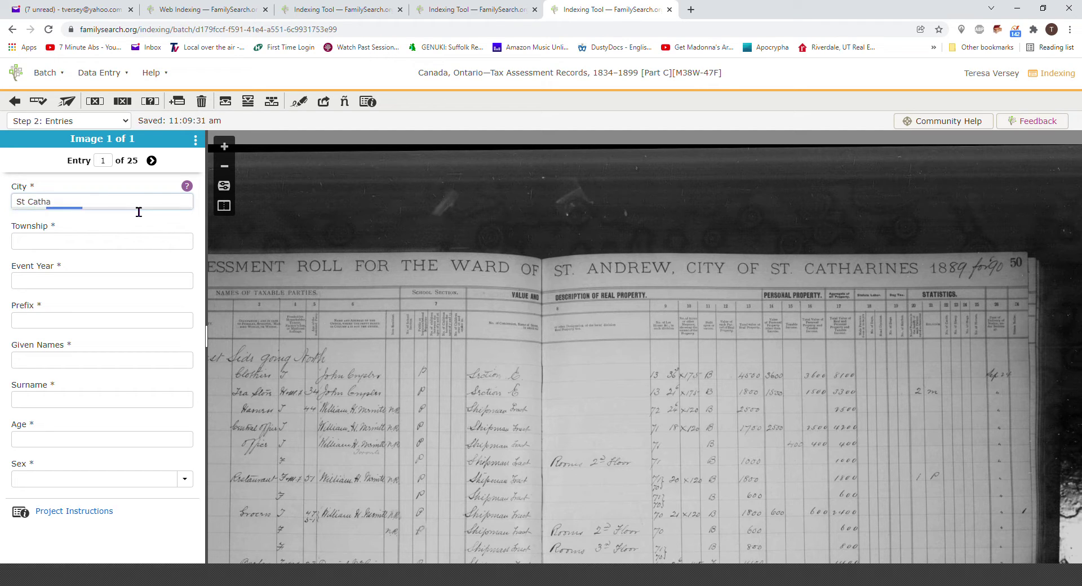
text(rines)
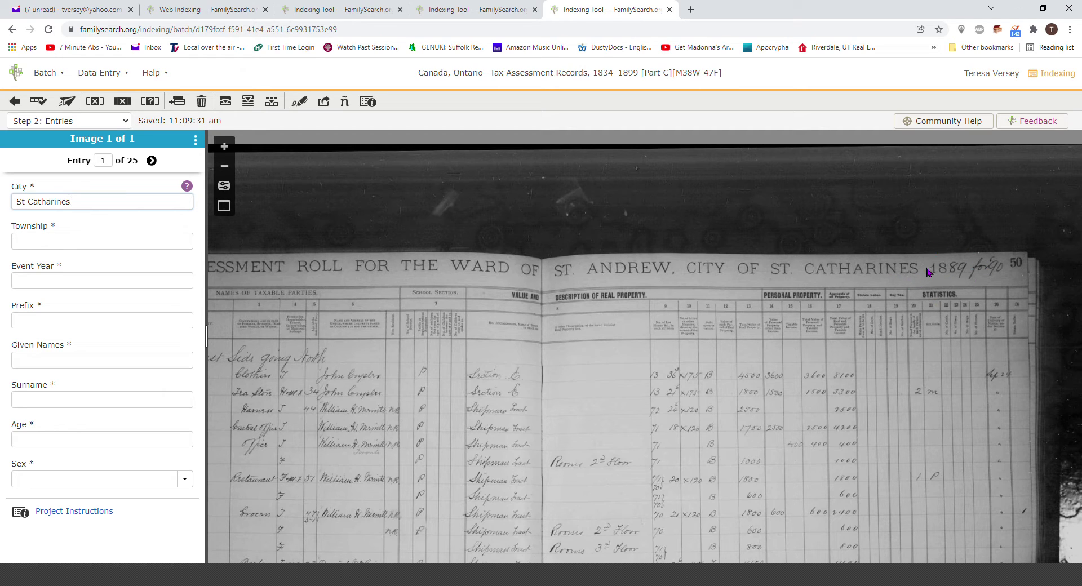
- Set the first entry's event year to 1889 and mark its township as blank
click(152, 288)
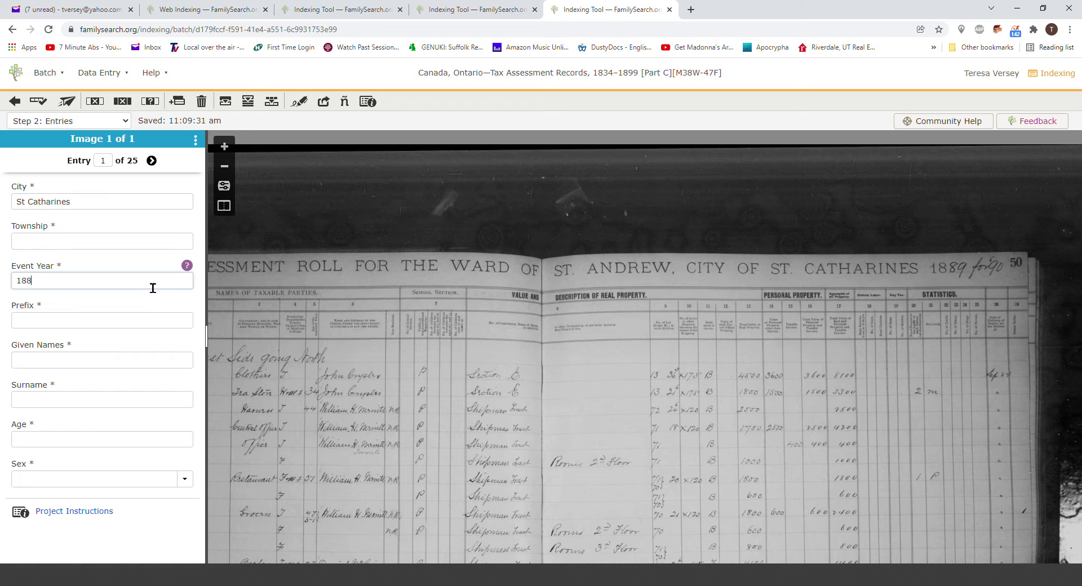
click(134, 252)
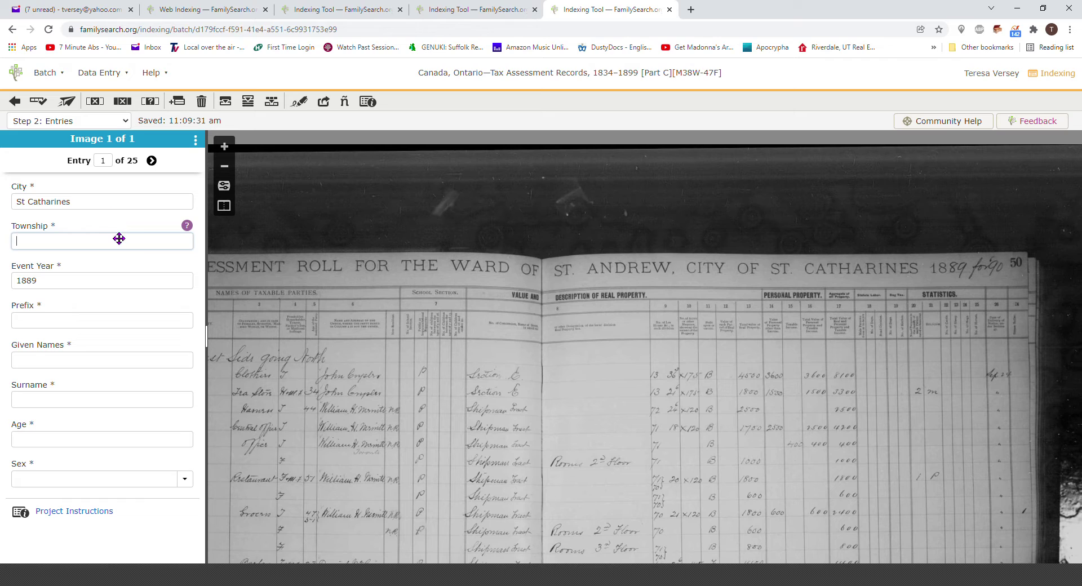
key(ctrl+b)
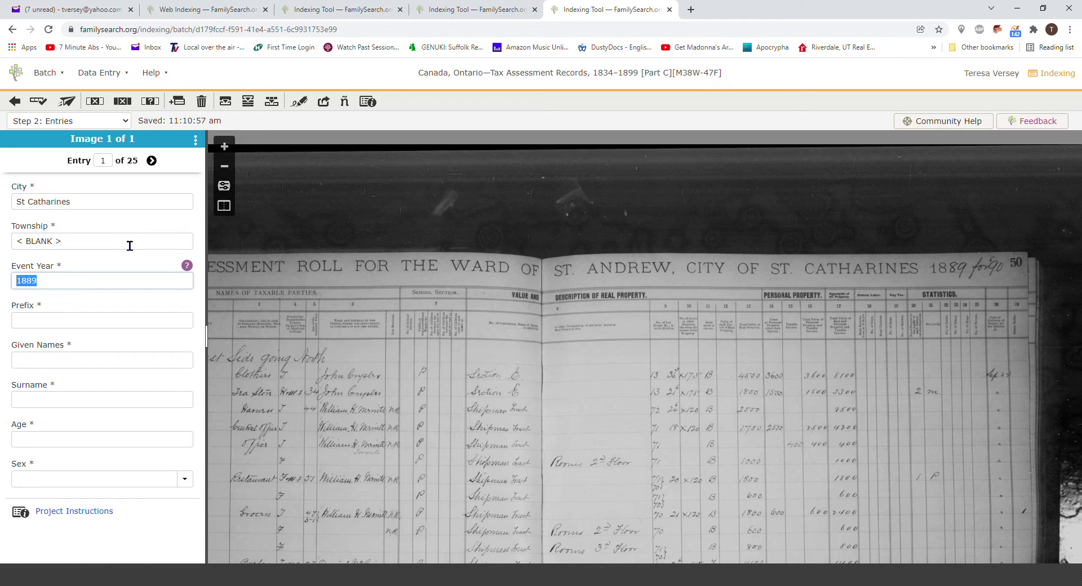
- Check the taxable party names on the roll for prefixes and mark the first entry's prefix as blank
click(90, 326)
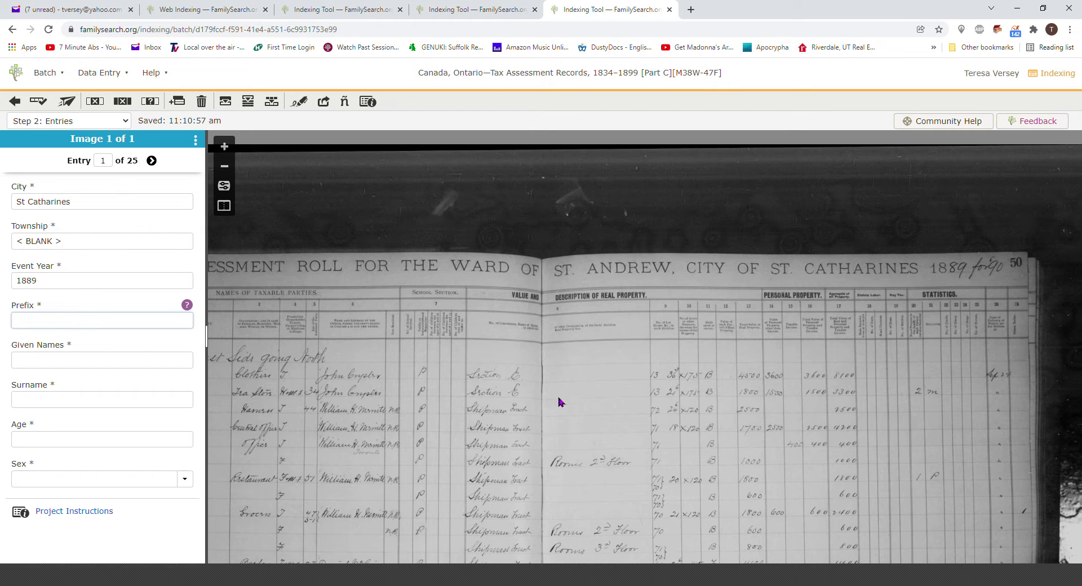
drag(438, 401, 708, 290)
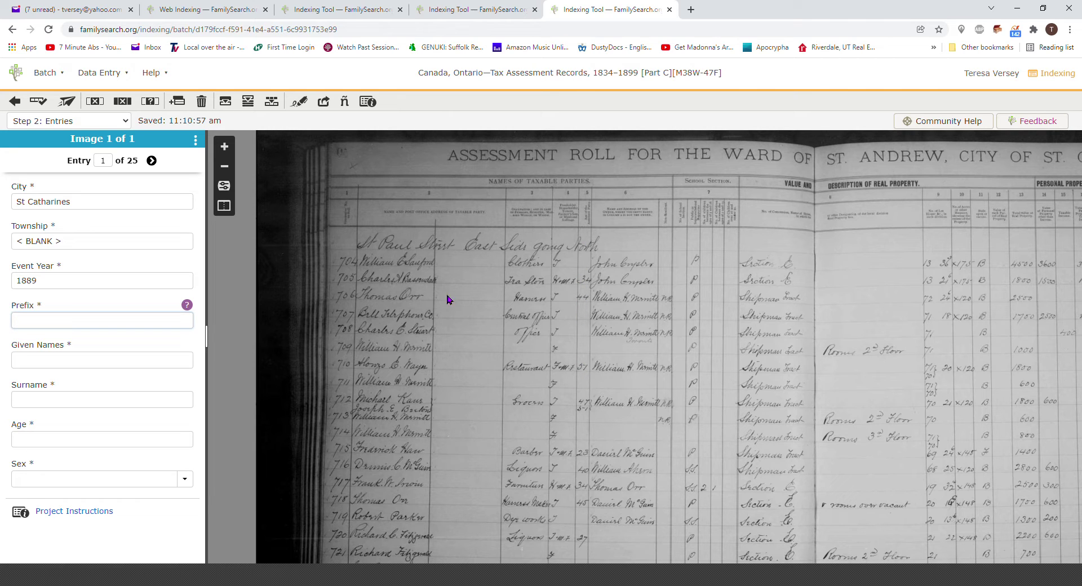
click(224, 147)
click(227, 148)
drag(371, 233, 556, 271)
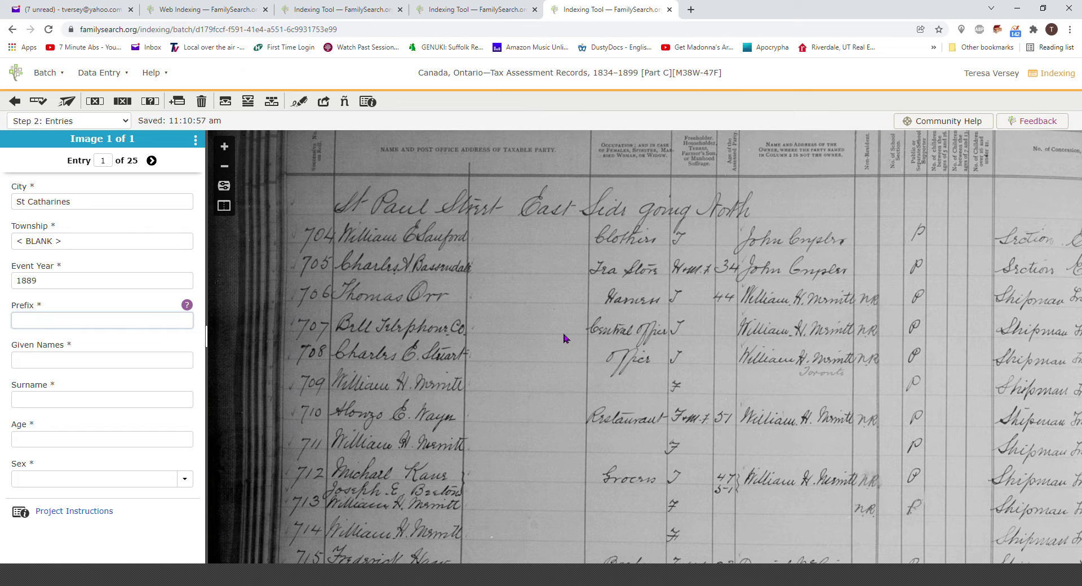
drag(564, 335, 454, 367)
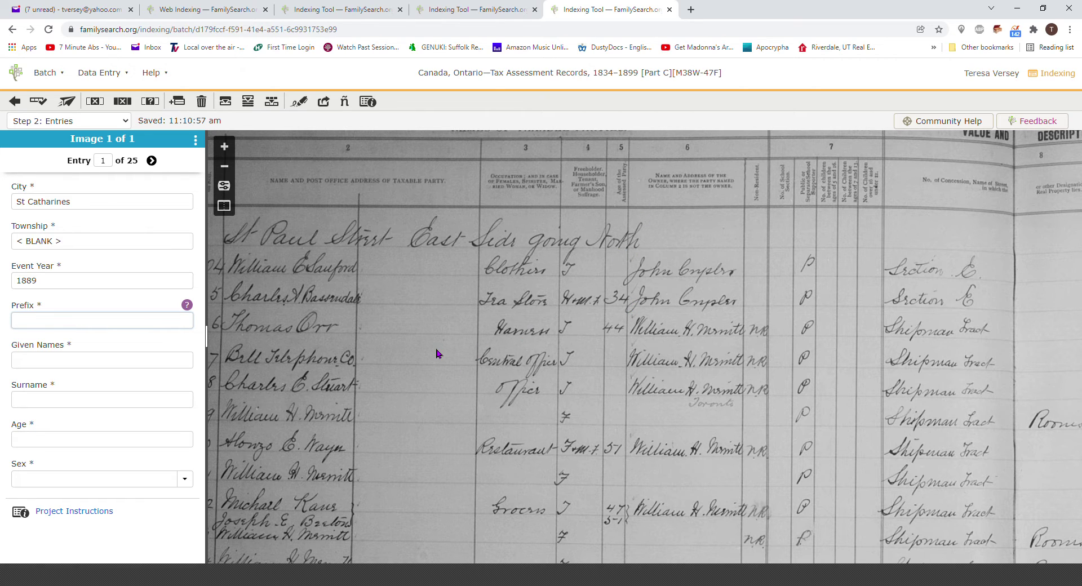
drag(438, 355, 506, 285)
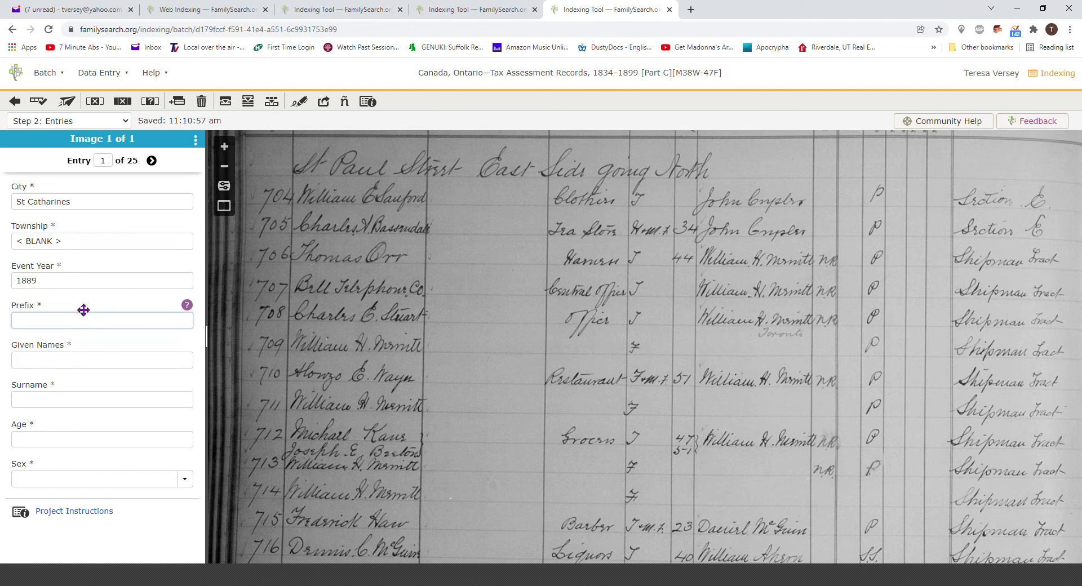
key(ctrl+b)
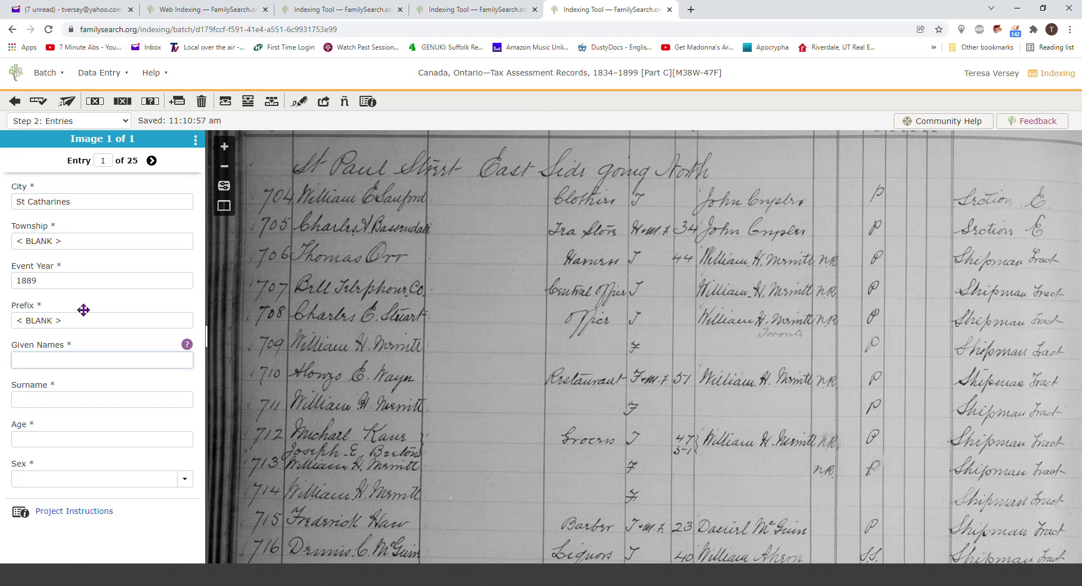
- Mark the first entry's sex as blank and return to that entry
click(77, 488)
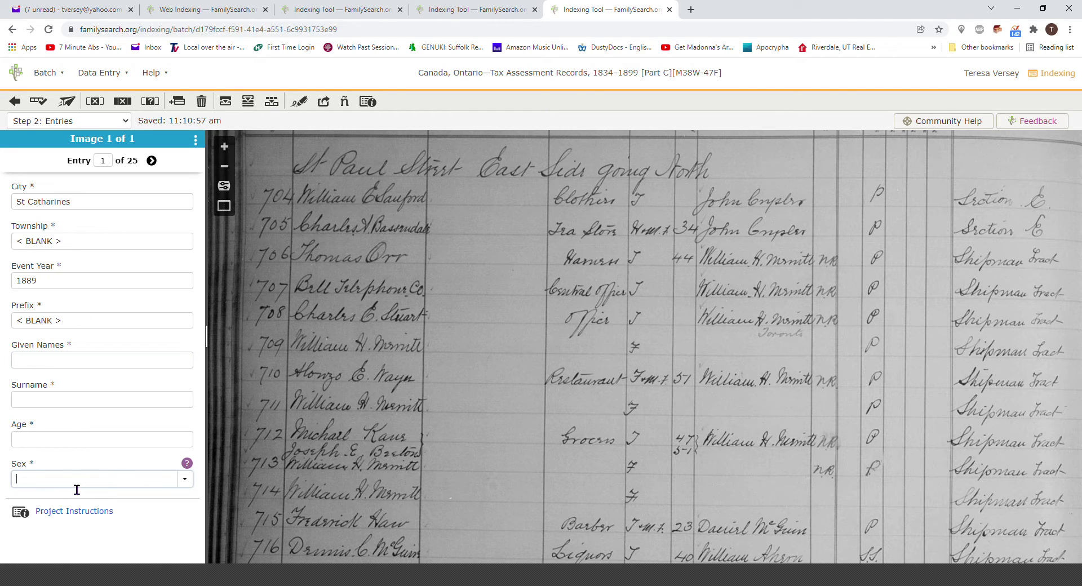
key(ctrl+b)
key(Tab)
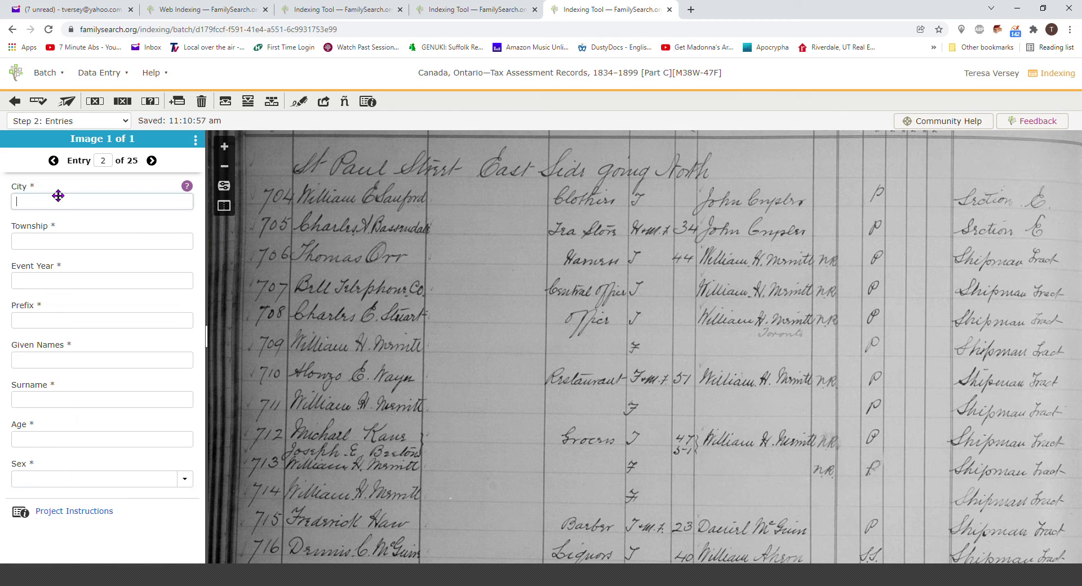
click(54, 162)
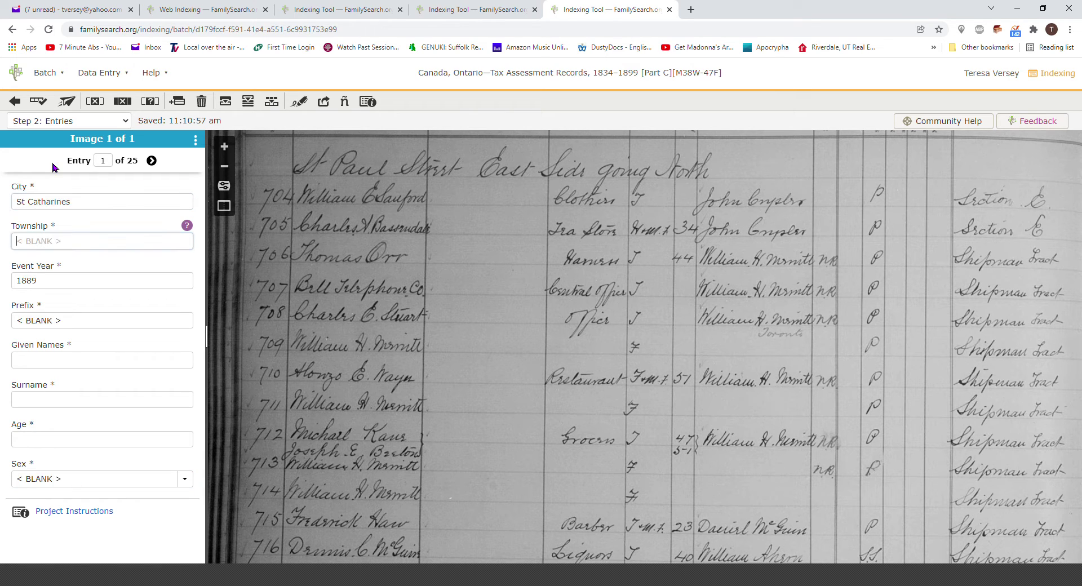
- Copy the first entry's city, township, event year, prefix and sex values to all following entries
click(113, 213)
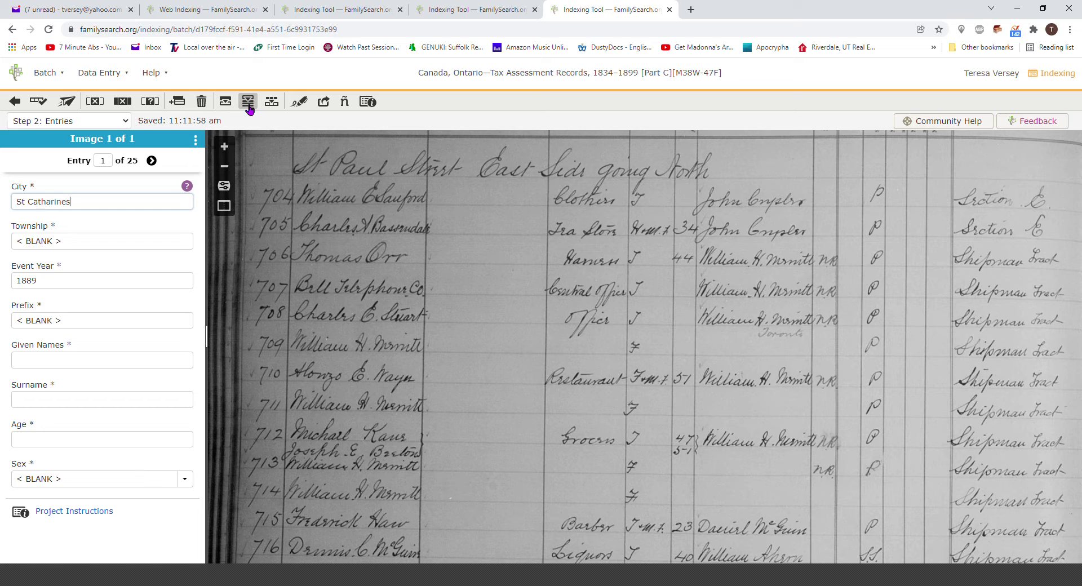
click(100, 251)
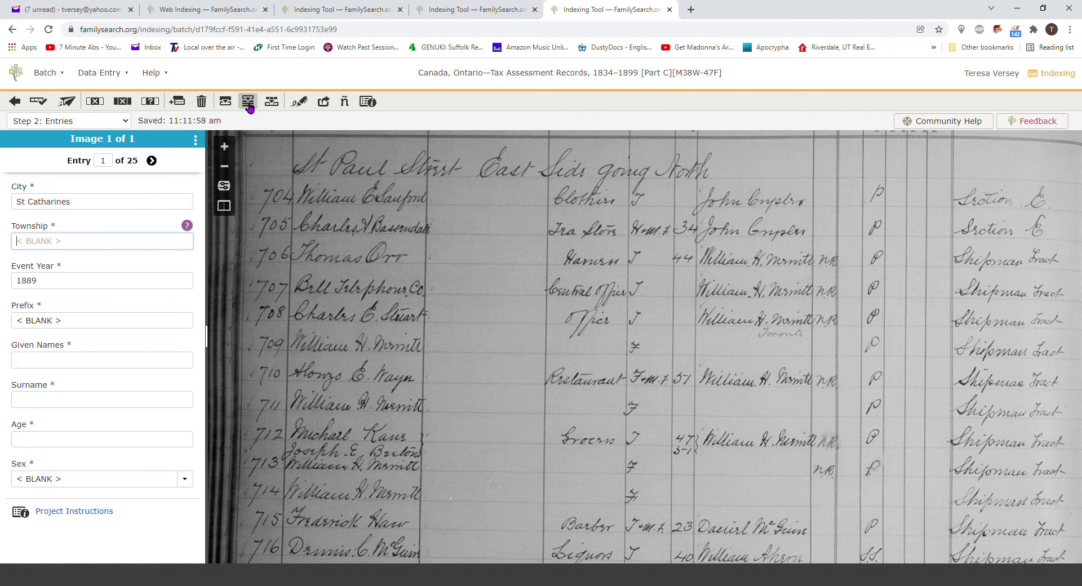
click(104, 289)
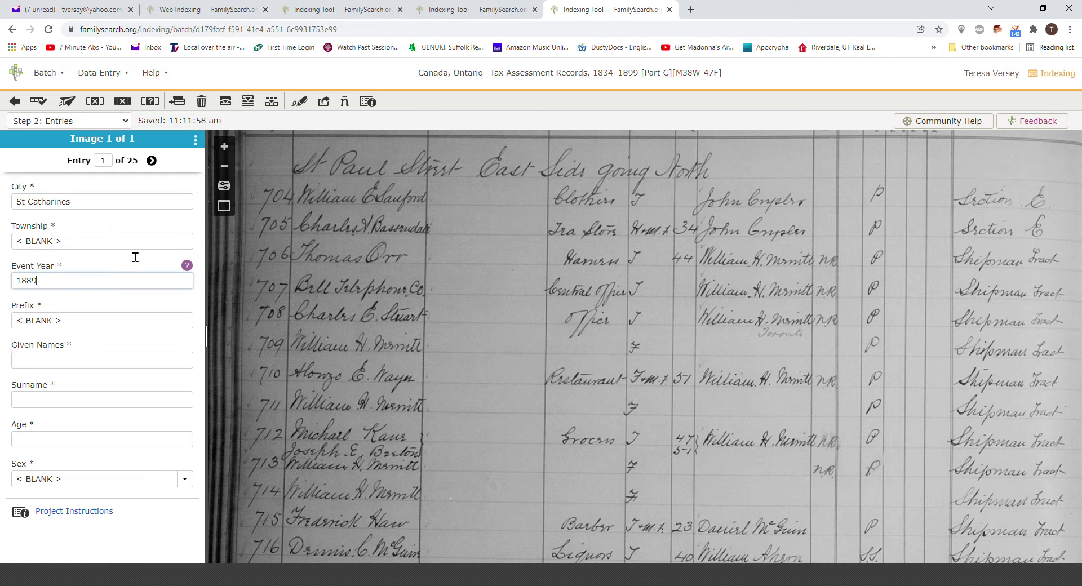
click(98, 331)
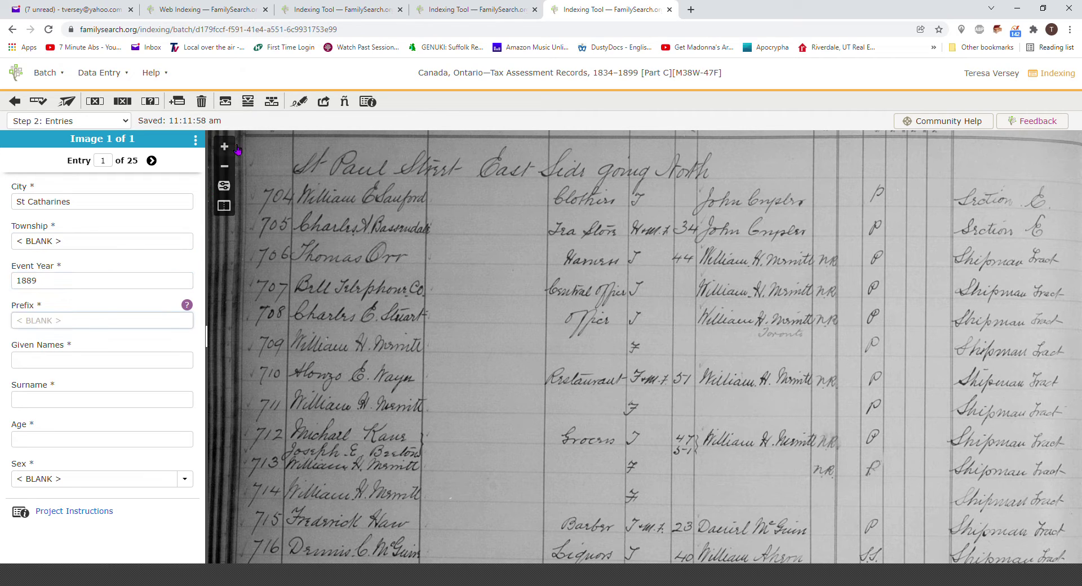
click(81, 478)
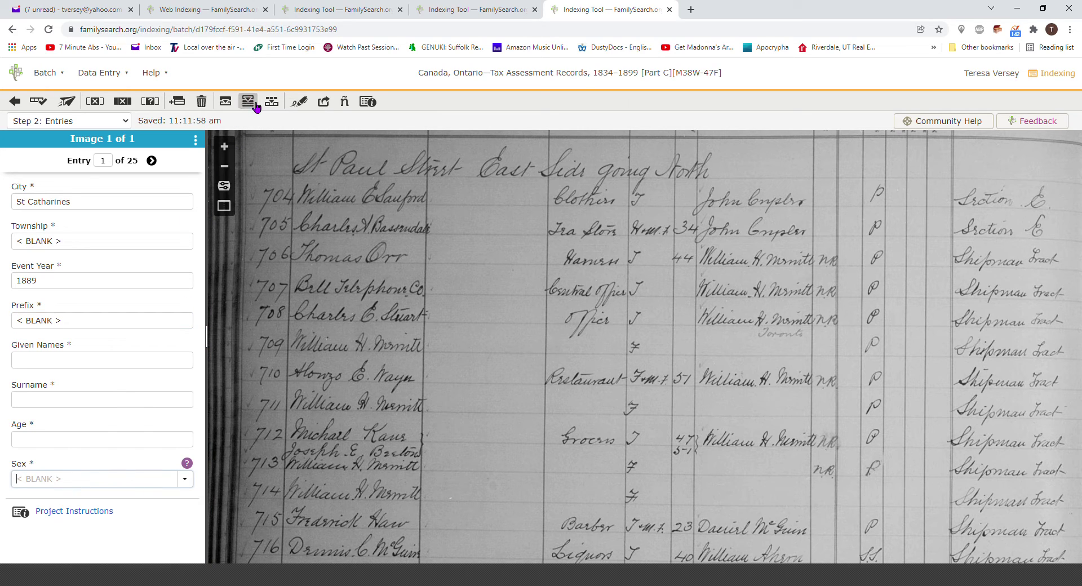
- Find the highlight ruler below the last rows of the roll and move it up to line 706
click(109, 365)
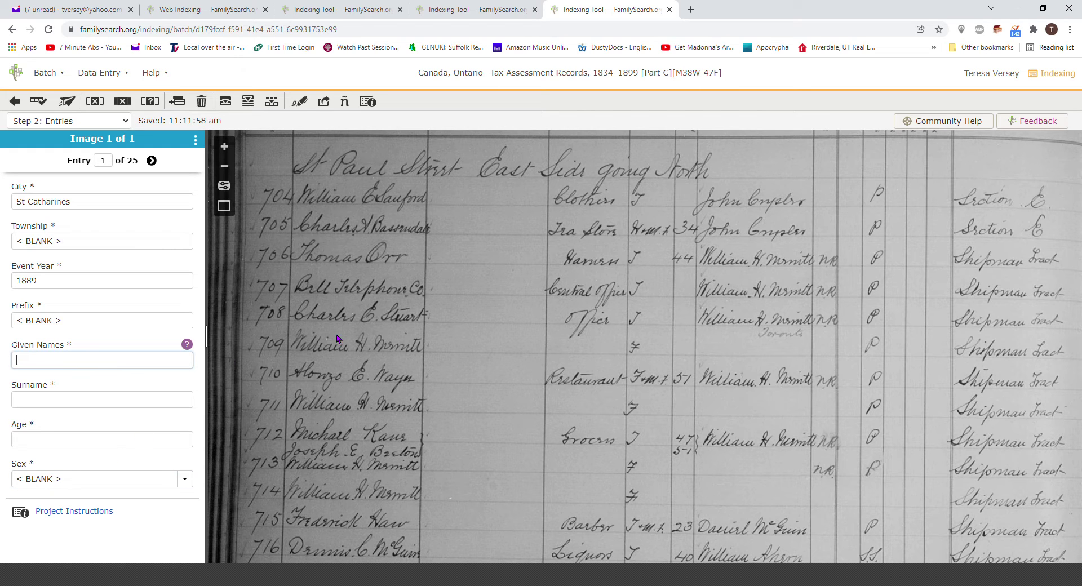
click(224, 146)
drag(305, 230, 547, 278)
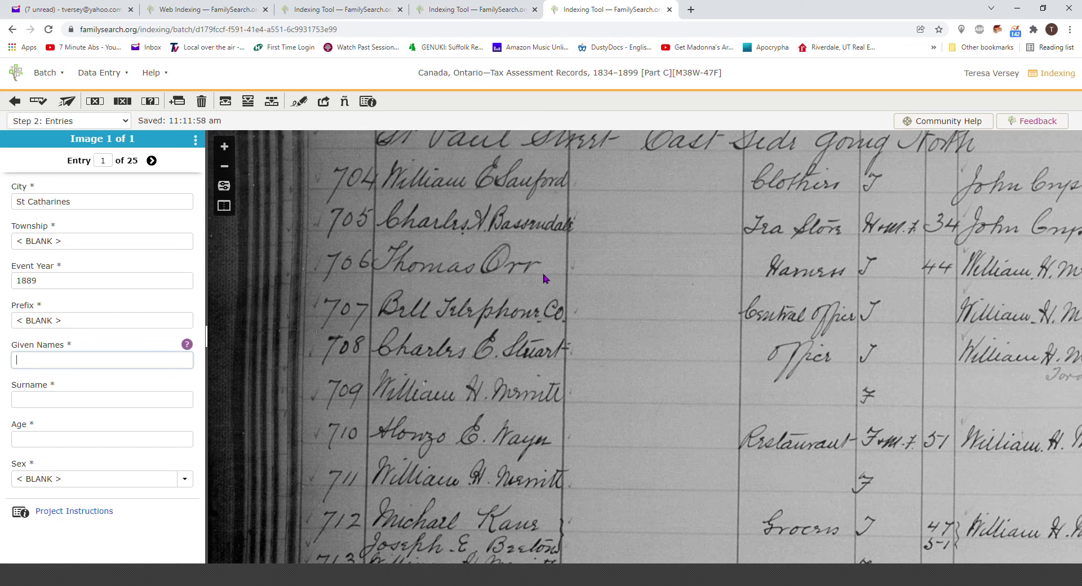
click(235, 171)
click(234, 170)
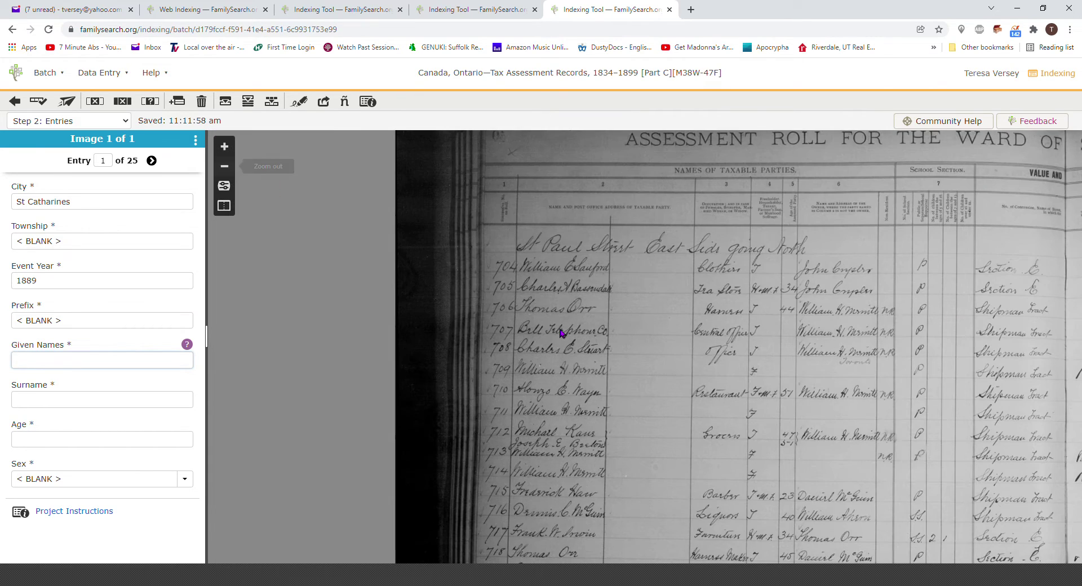
drag(625, 428, 515, 215)
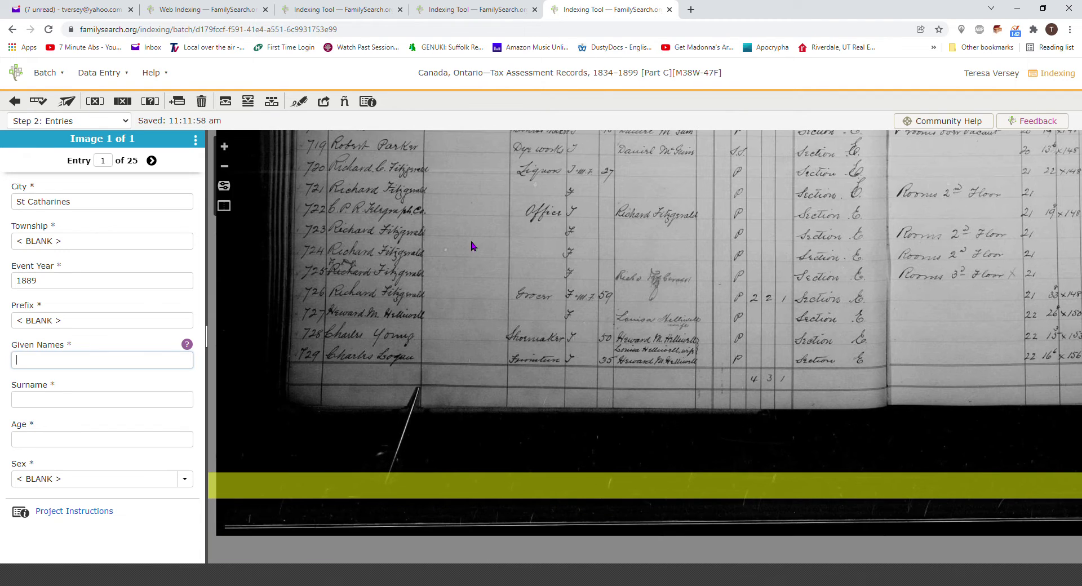
drag(507, 490, 508, 146)
drag(485, 225, 570, 540)
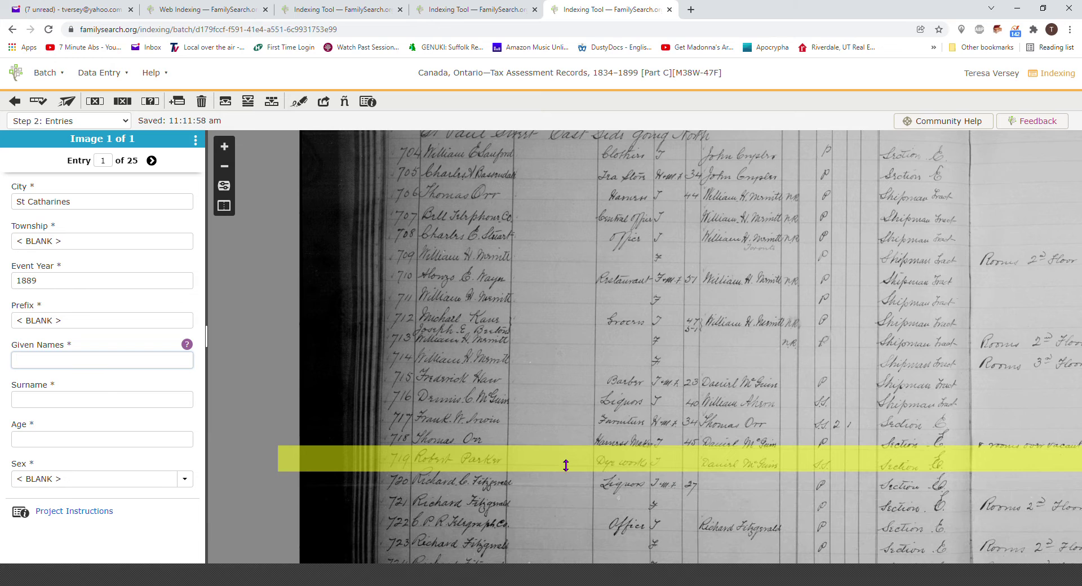
drag(565, 464, 510, 188)
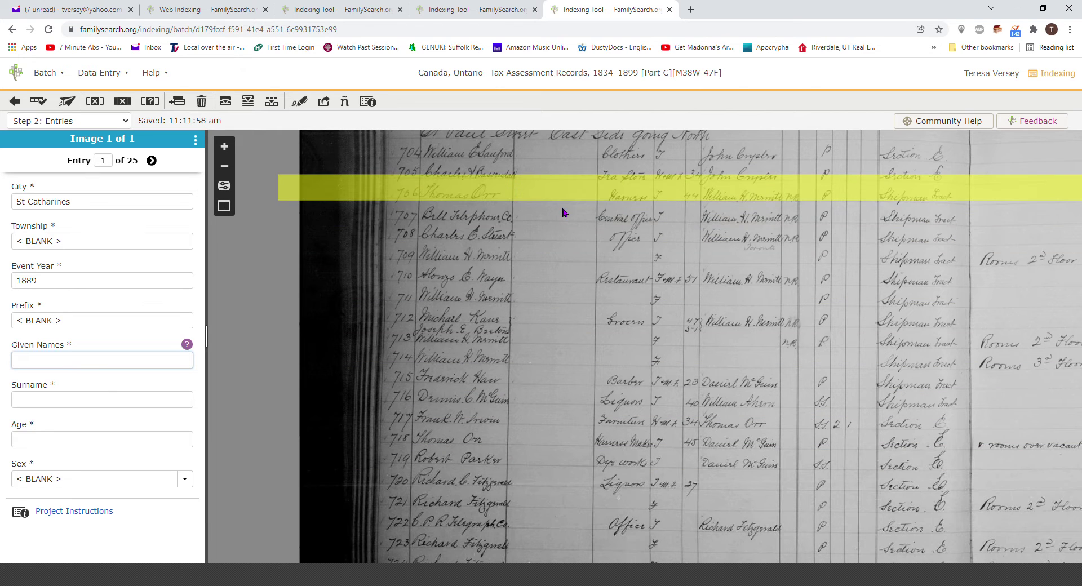
drag(534, 270, 493, 277)
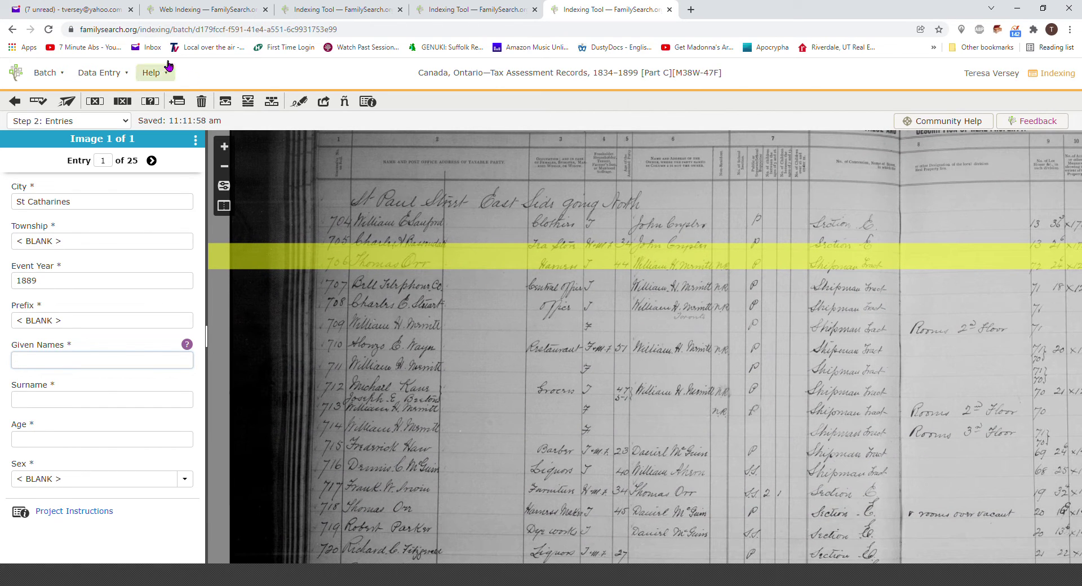
- Hide the highlight ruler over the record image and show it again
click(109, 75)
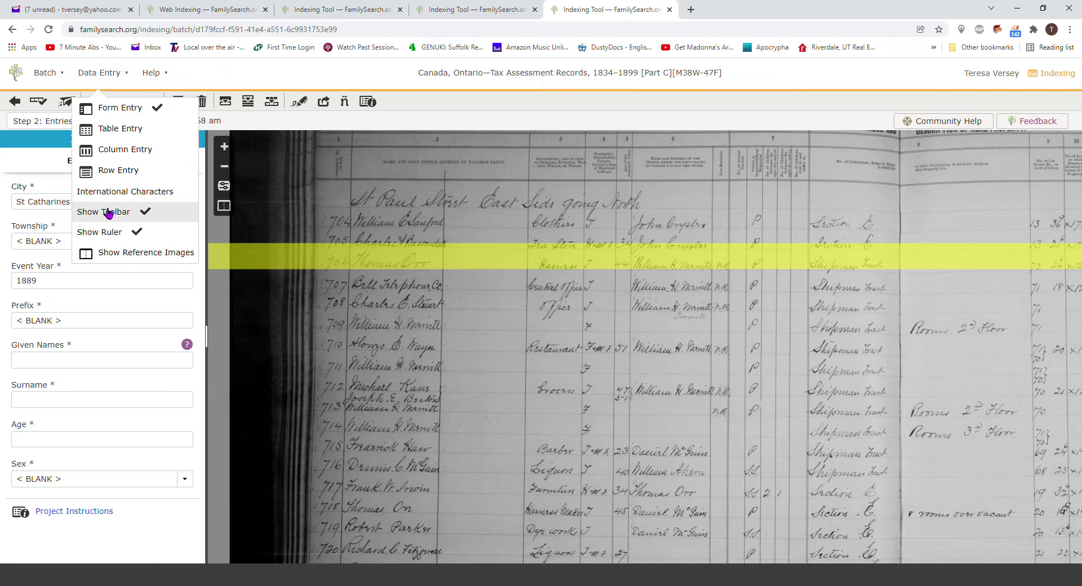
click(112, 228)
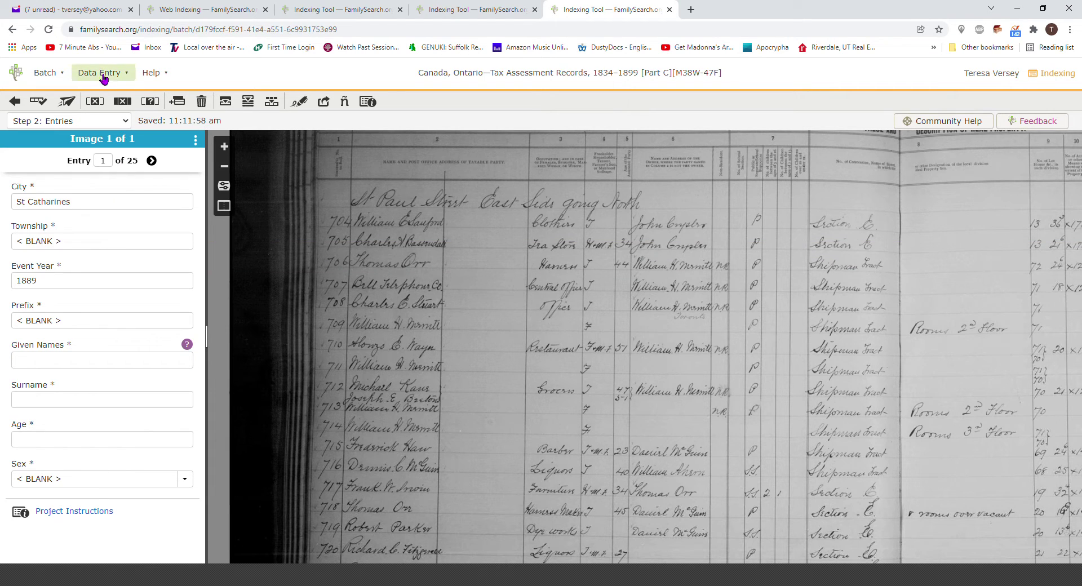
click(103, 76)
click(104, 235)
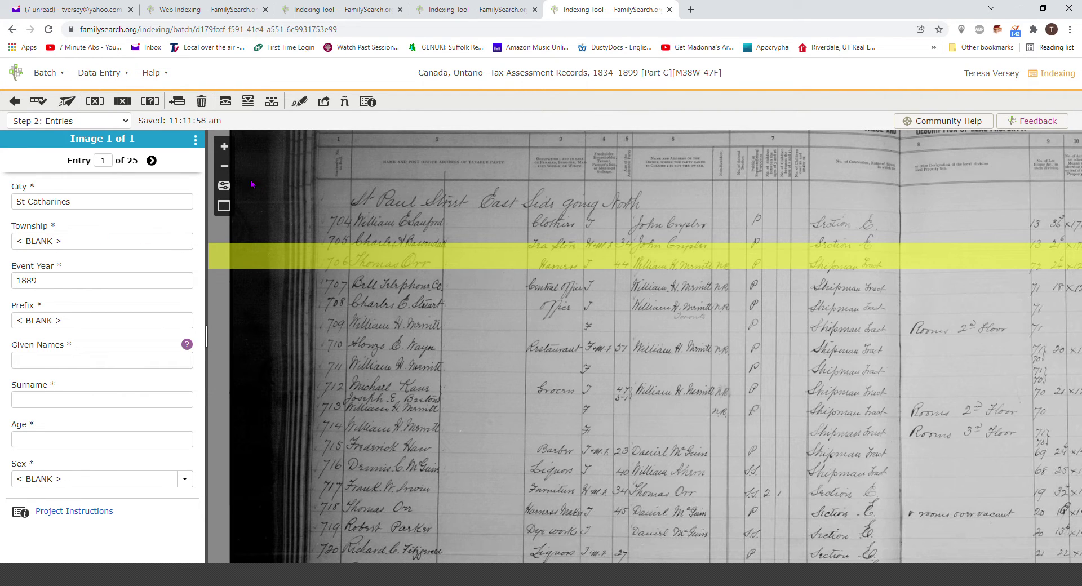
- Enter the given name, middle initial and surname of the taxable party on line 704 in the first entry
click(228, 147)
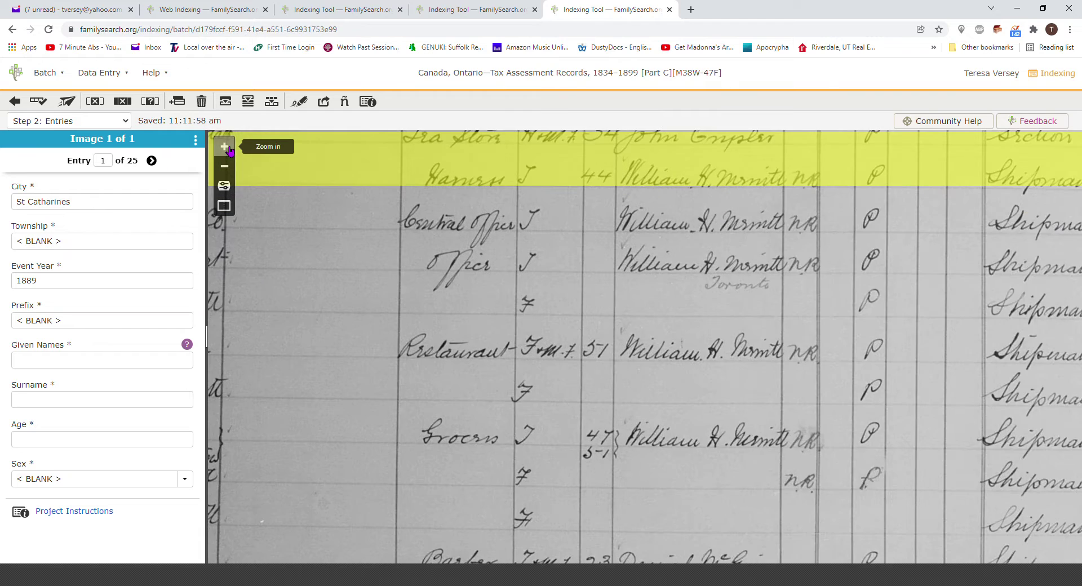
click(228, 149)
drag(379, 286, 739, 463)
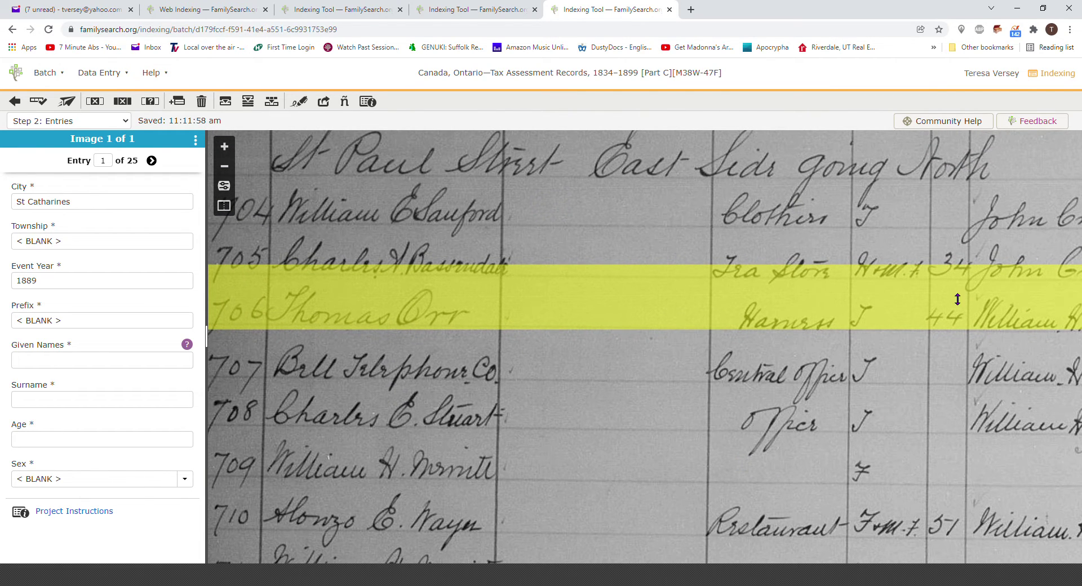
drag(711, 354, 719, 391)
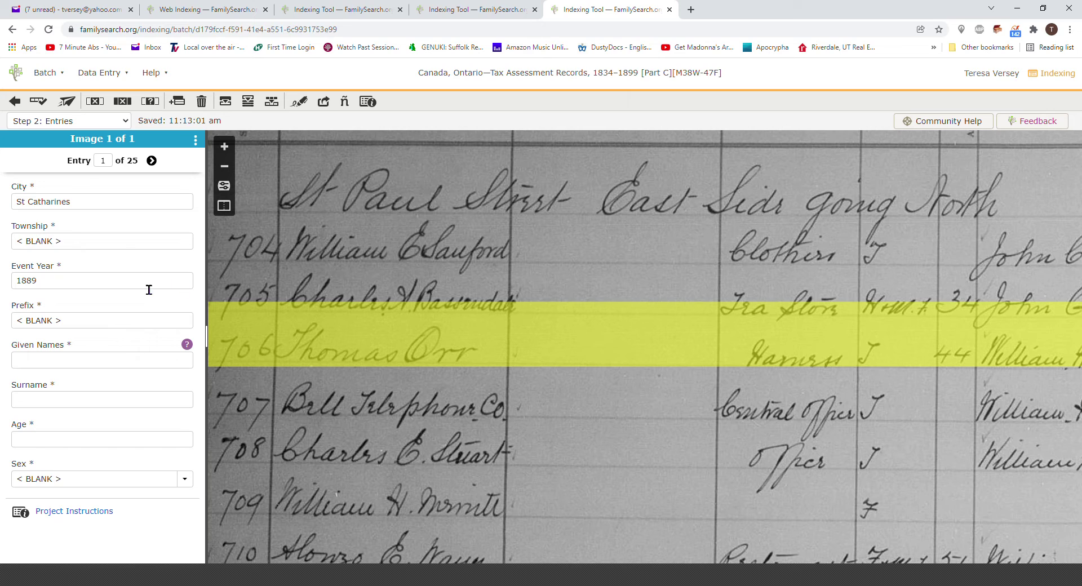
click(95, 366)
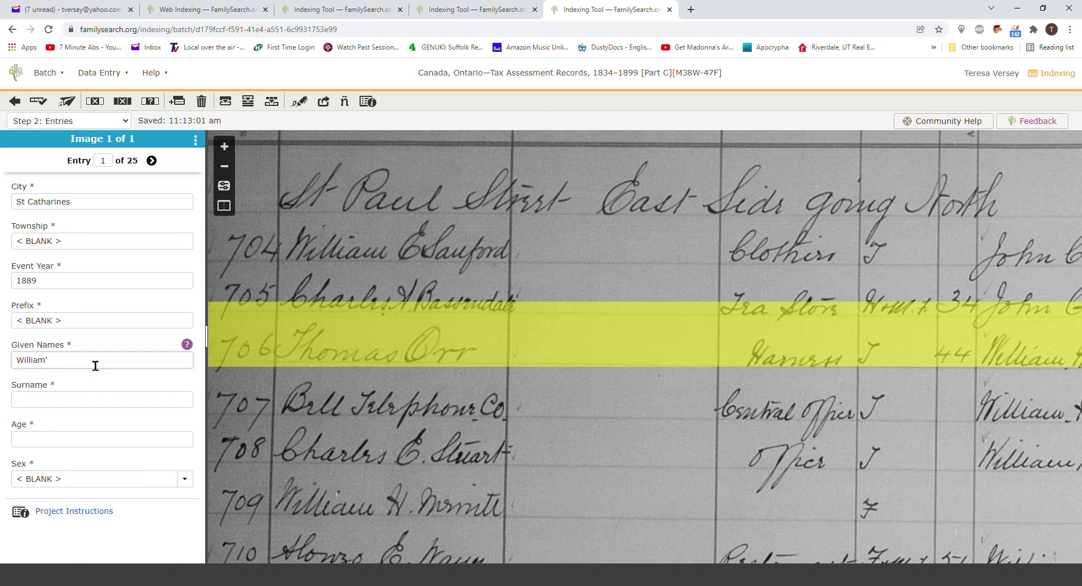
key(Tab)
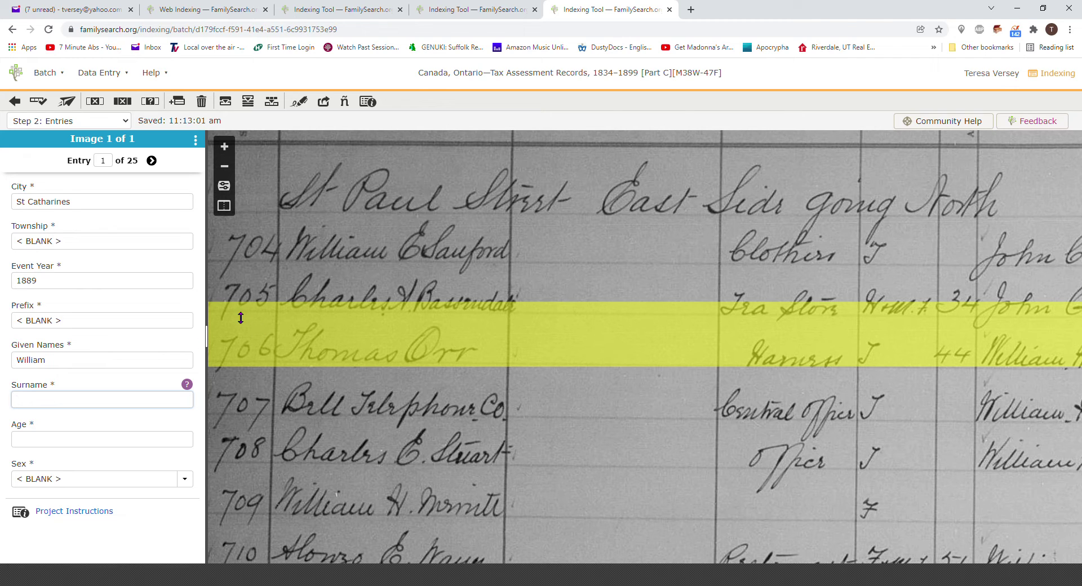
click(169, 363)
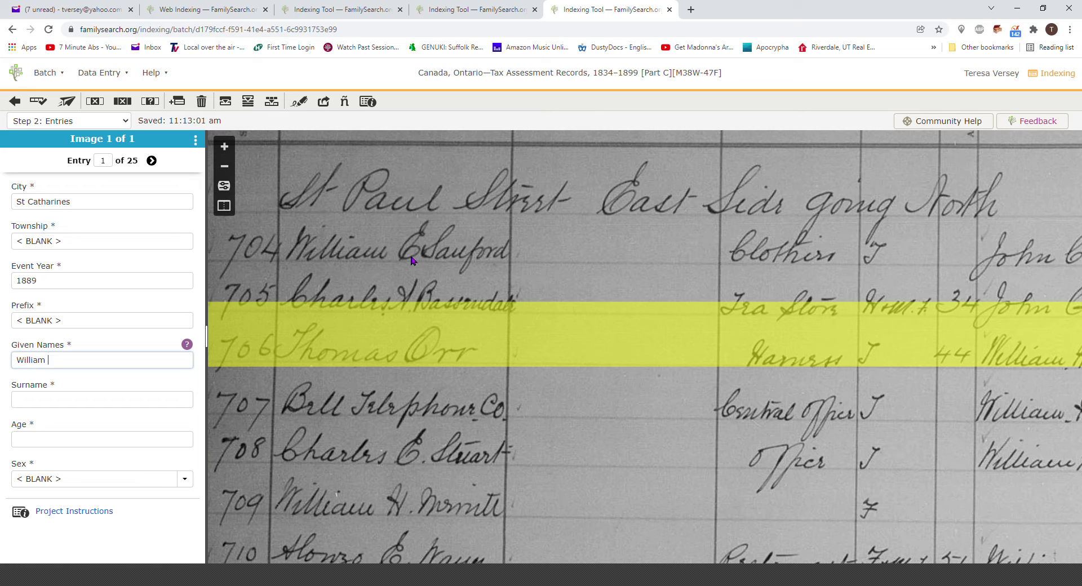
click(130, 404)
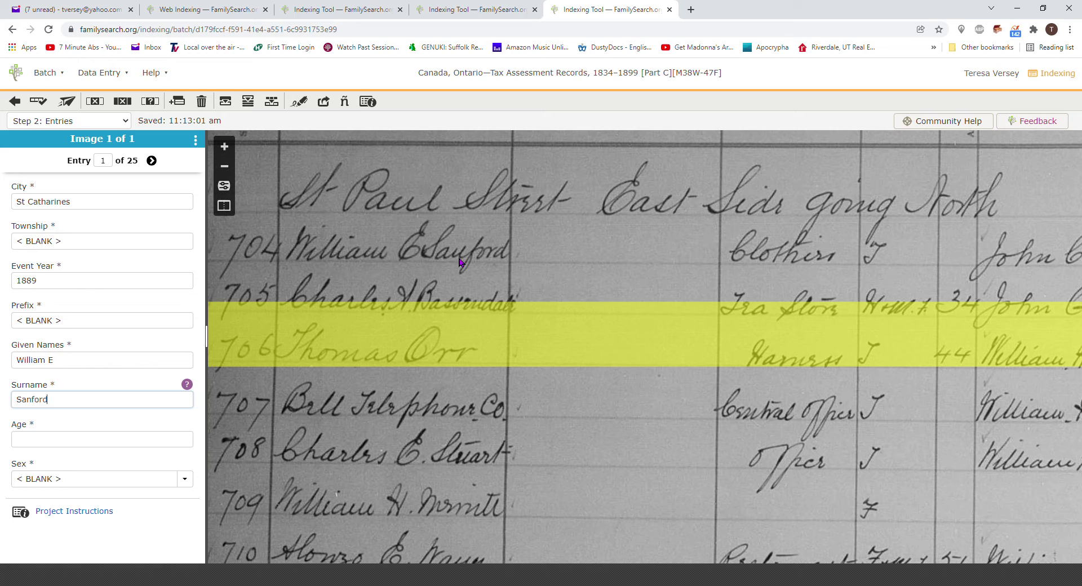
- Mark the first entry's age and sex as blank and continue to the second entry
click(124, 445)
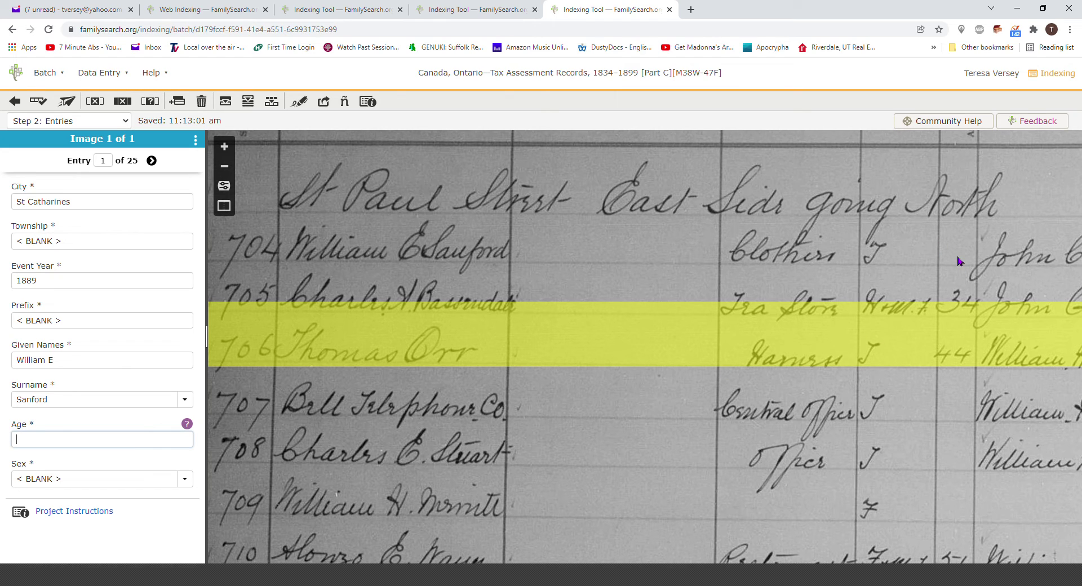
key(ctrl+b)
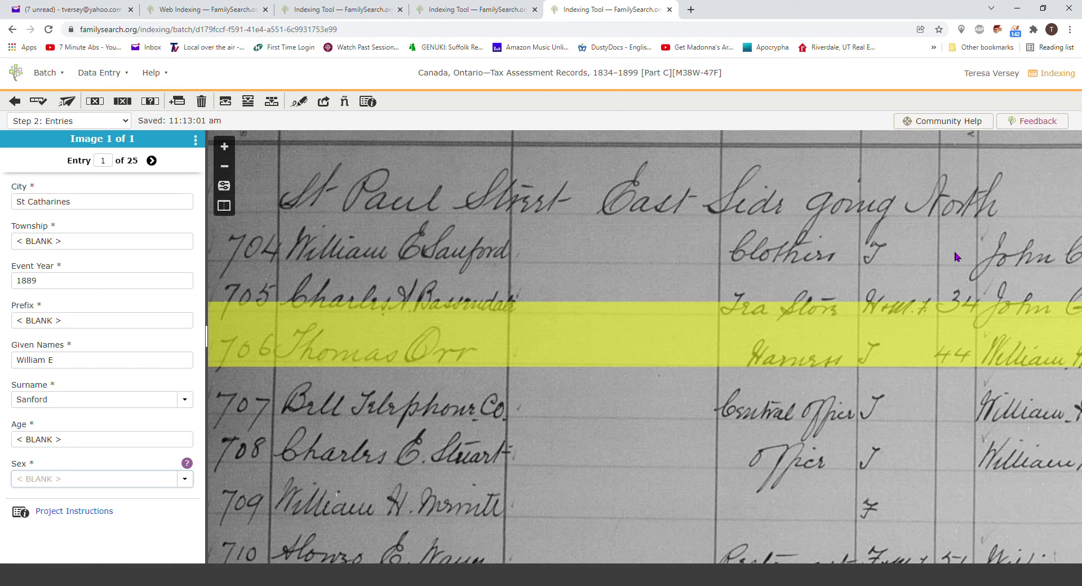
key(ctrl+b)
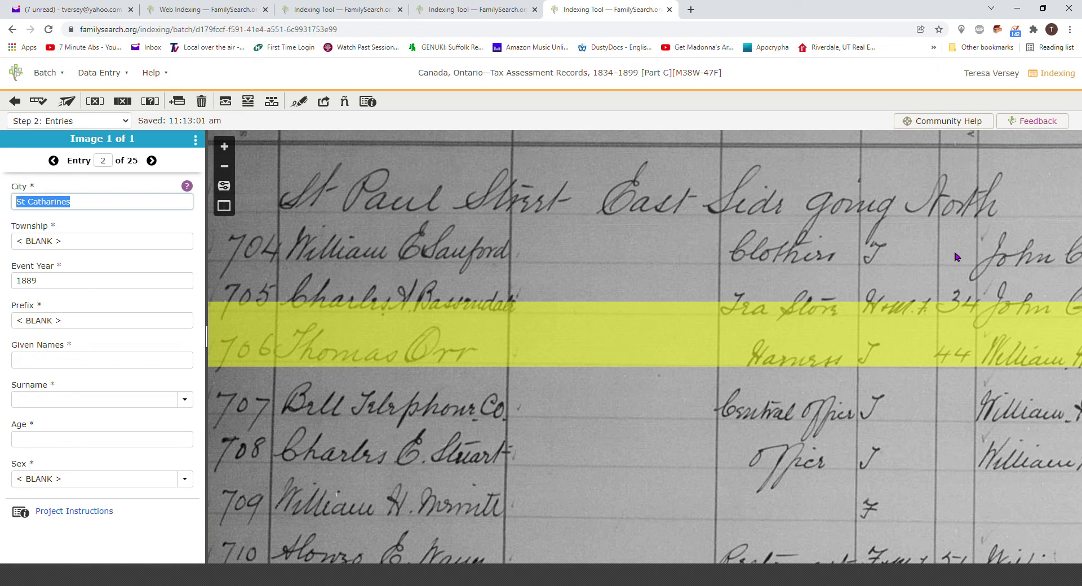
- Enter line 705's given names and surname in the second entry, placing the ruler just below that line to check the handwriting
key(Tab)
key(Tab)
key(Tab)
key(Tab)
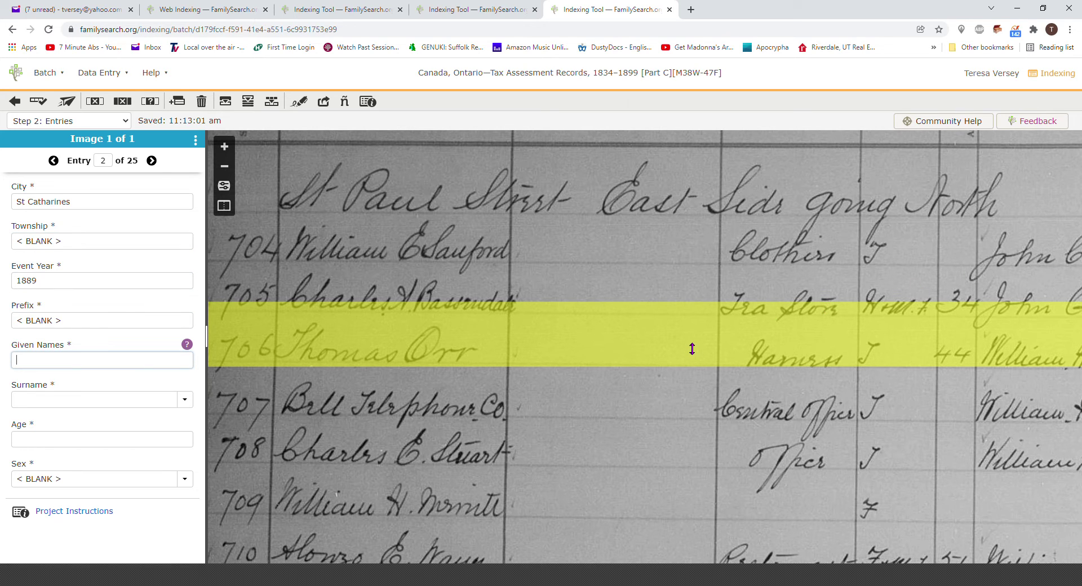
drag(692, 348, 693, 369)
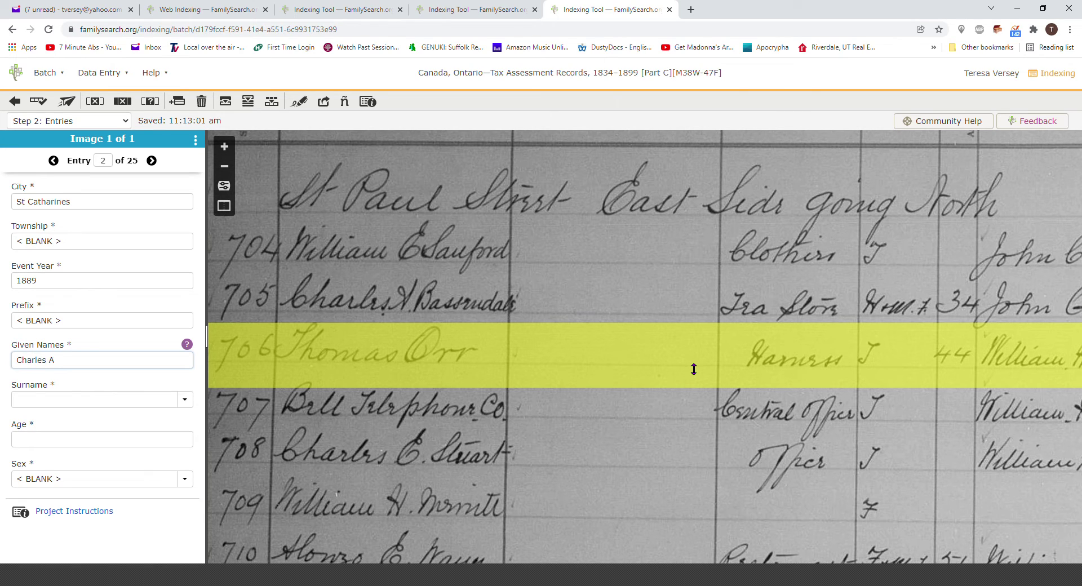
key(Tab)
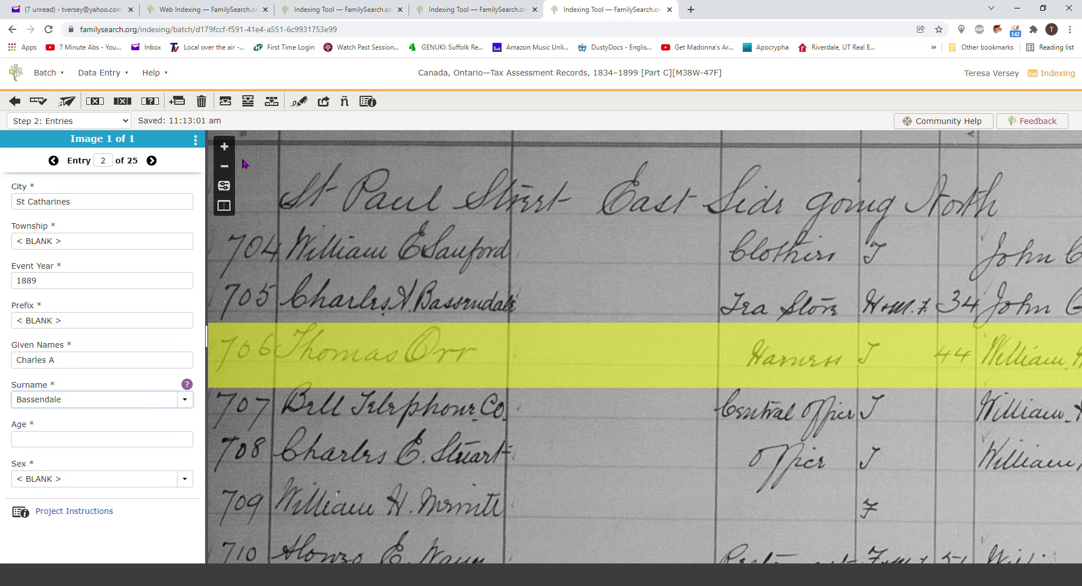
click(225, 147)
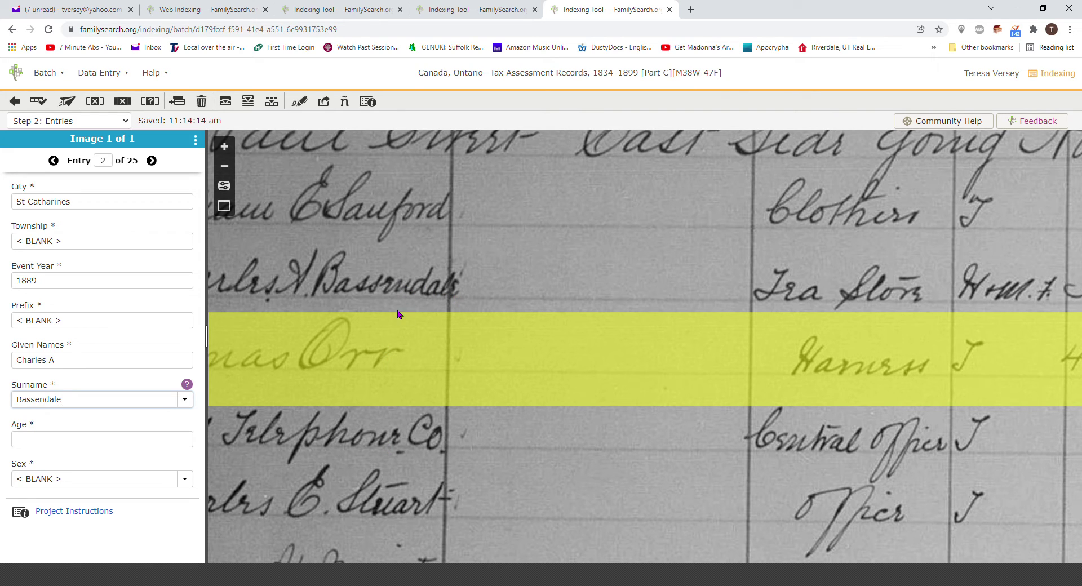
click(225, 166)
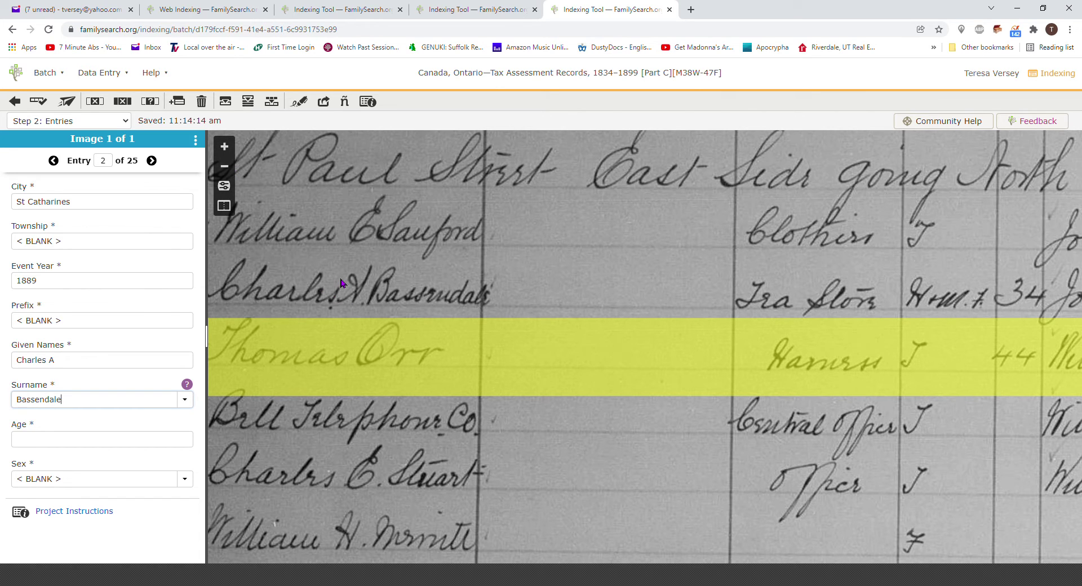
drag(341, 283, 425, 274)
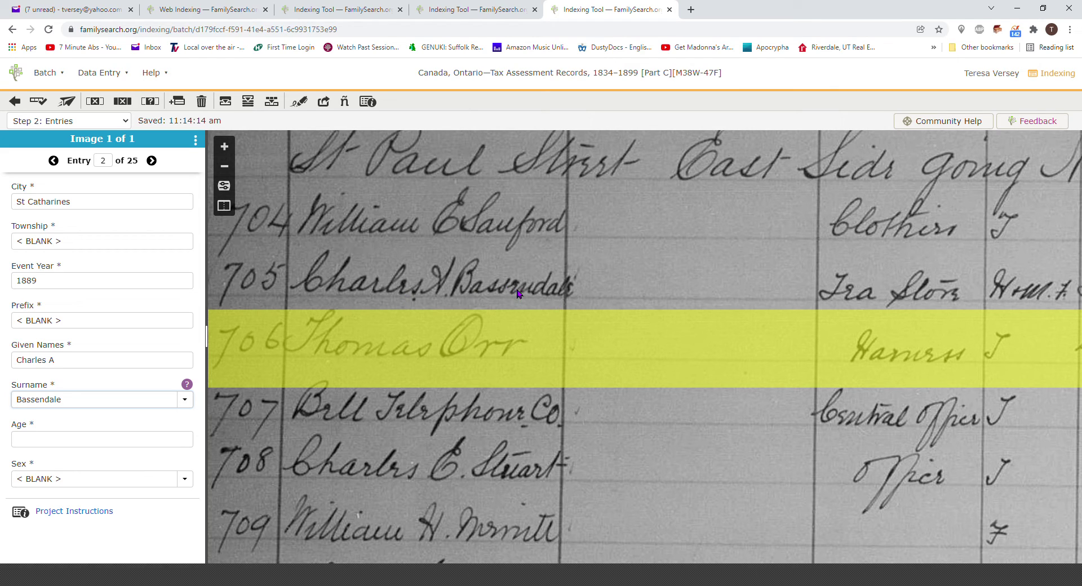
- Set the second entry's age to 34, keep its sex blank and continue to the third entry
click(131, 447)
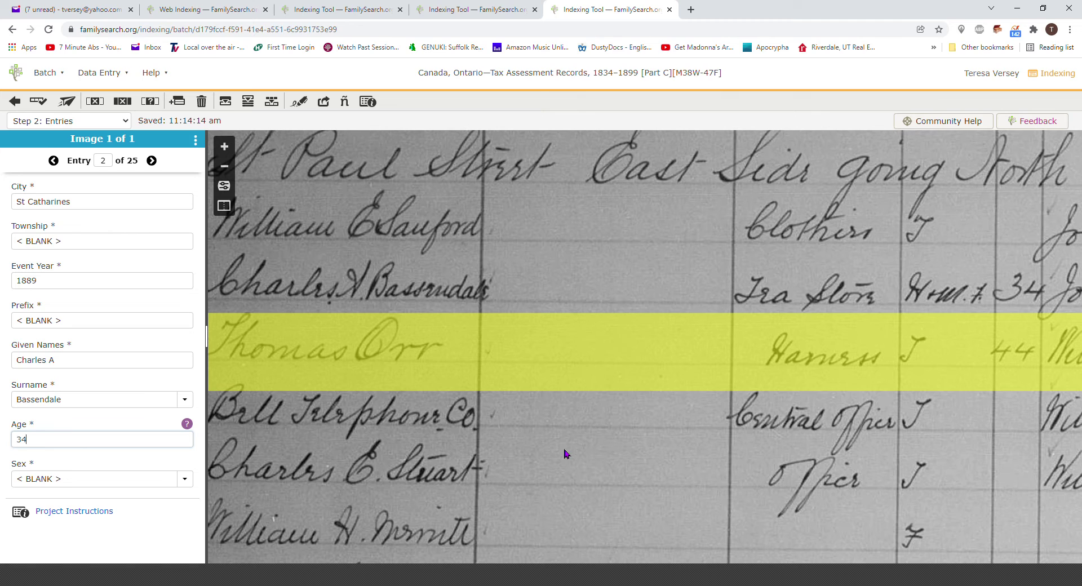
key(Tab)
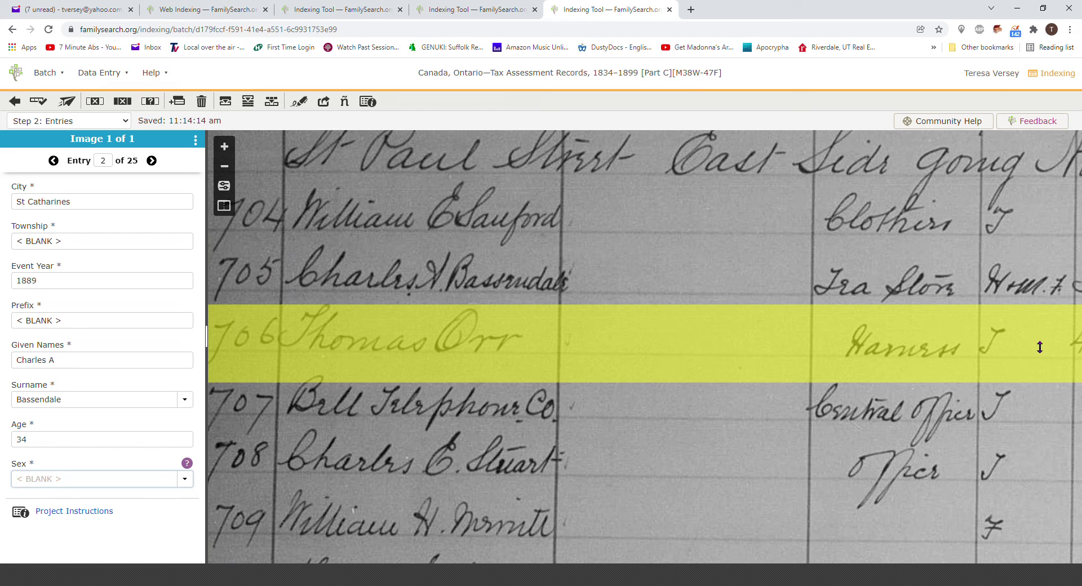
drag(699, 424, 677, 357)
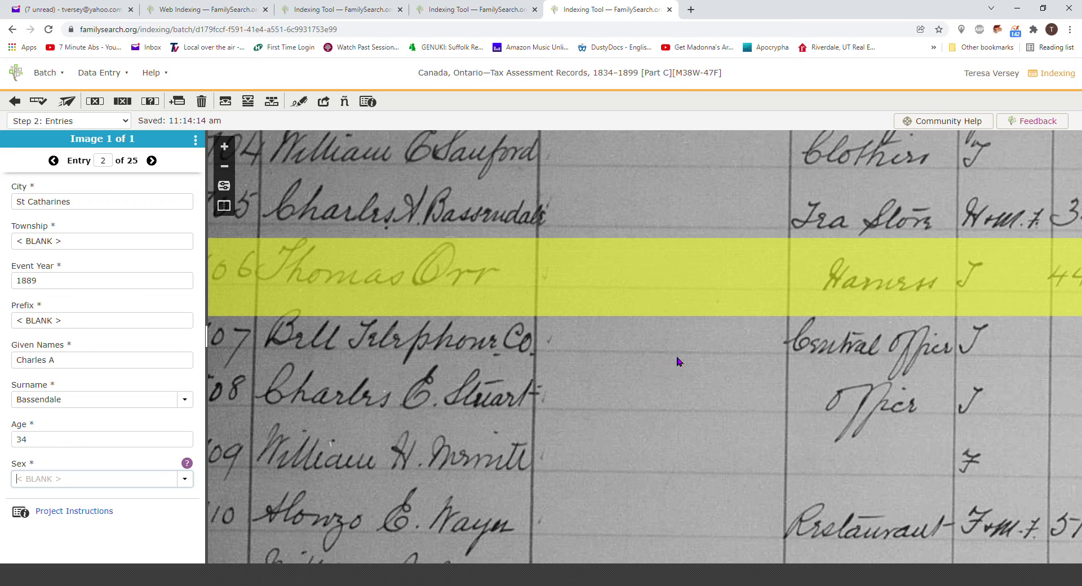
key(Tab)
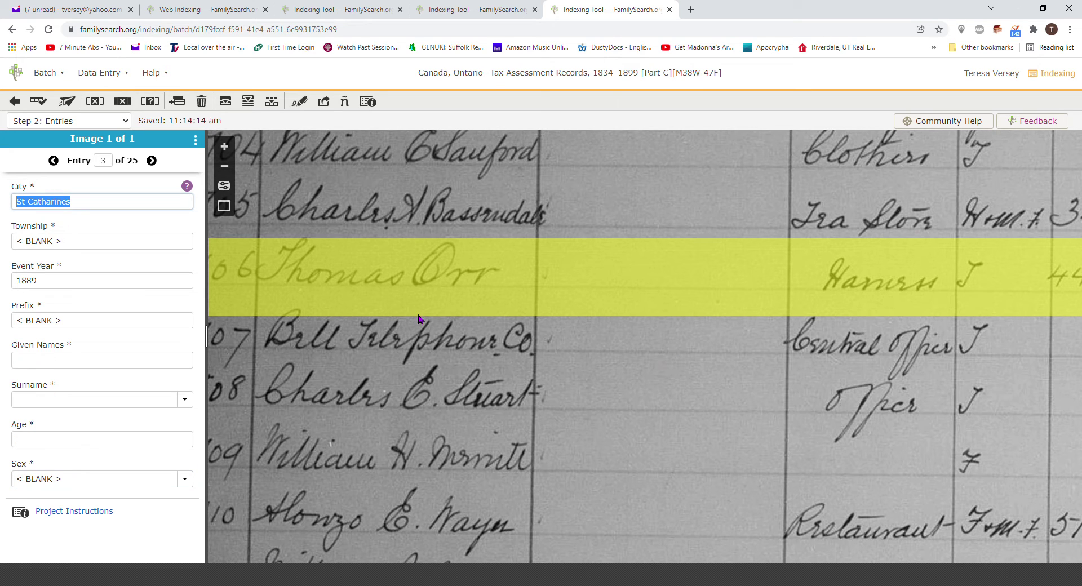
- Move the highlight ruler down to line 708 and examine the taxable party names on the roll down to line 725
drag(357, 302, 357, 430)
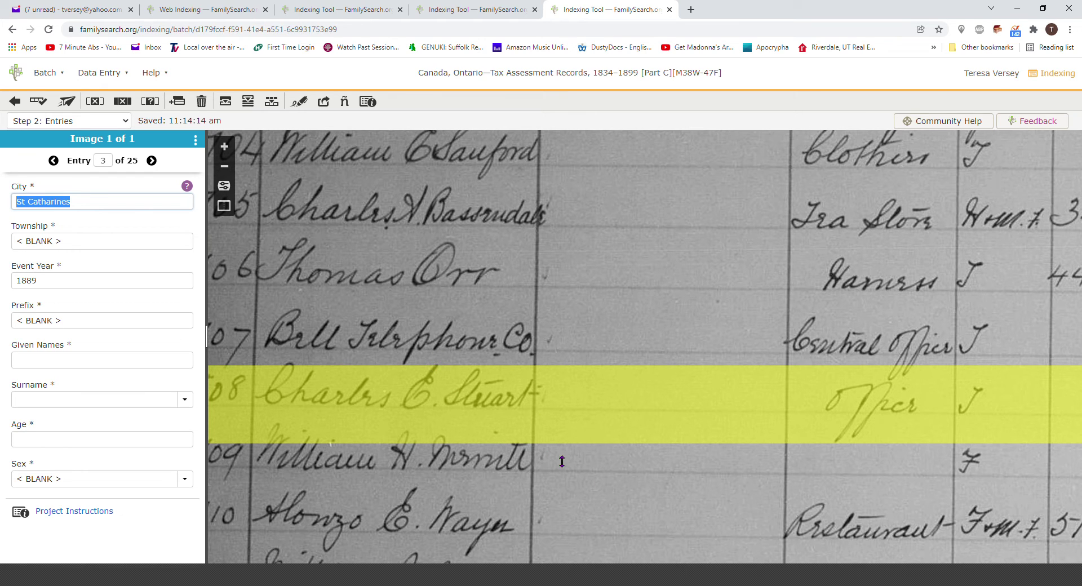
drag(604, 497, 690, 254)
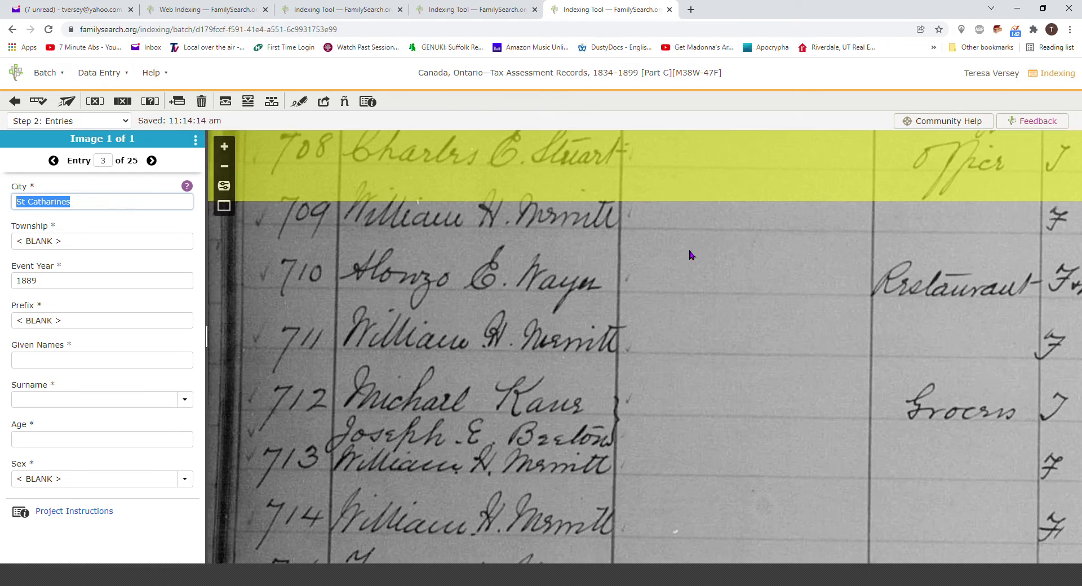
drag(672, 416, 657, 211)
drag(633, 361, 635, 198)
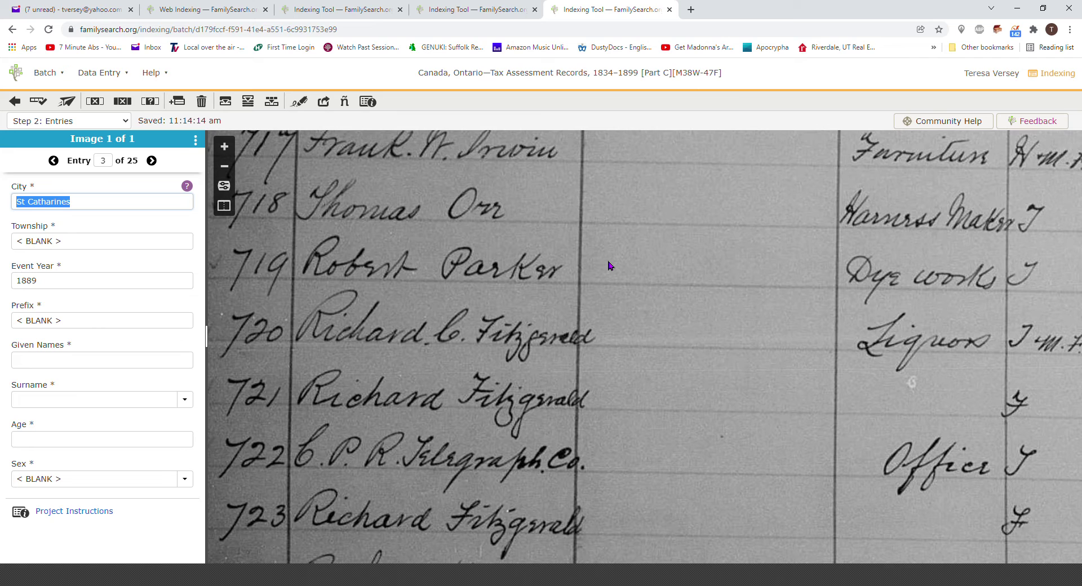
drag(608, 265, 604, 221)
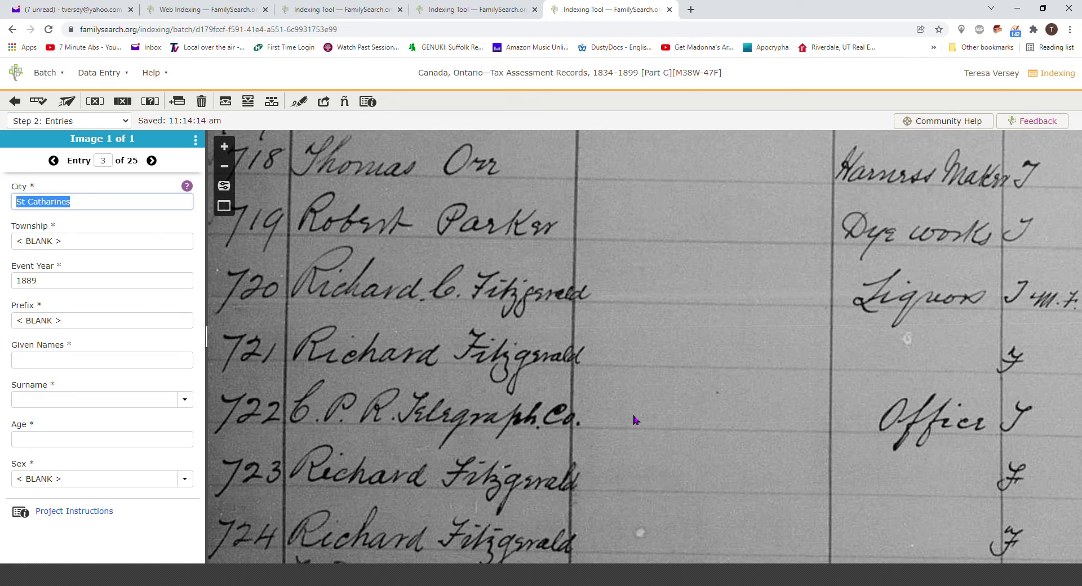
drag(633, 422, 620, 371)
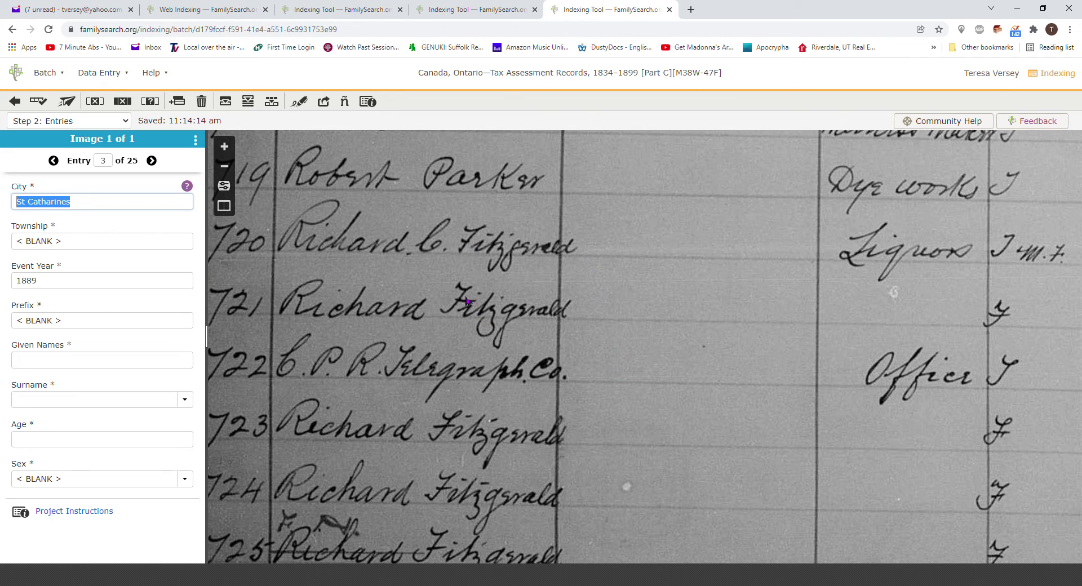
- Examine the roll from line 719 down to line 729, including the occupation and age columns
drag(633, 309, 507, 298)
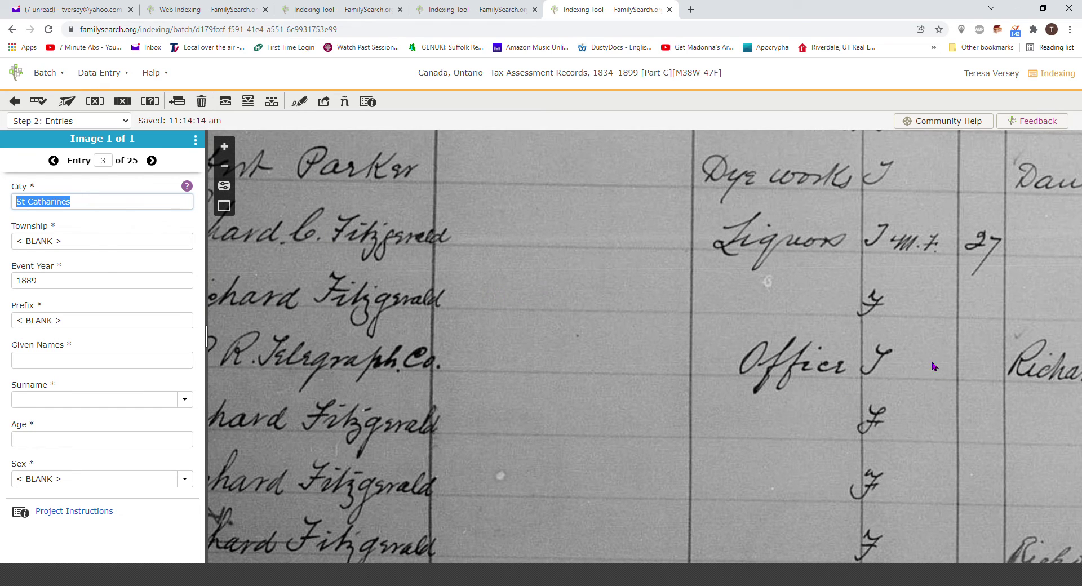
drag(565, 333, 717, 303)
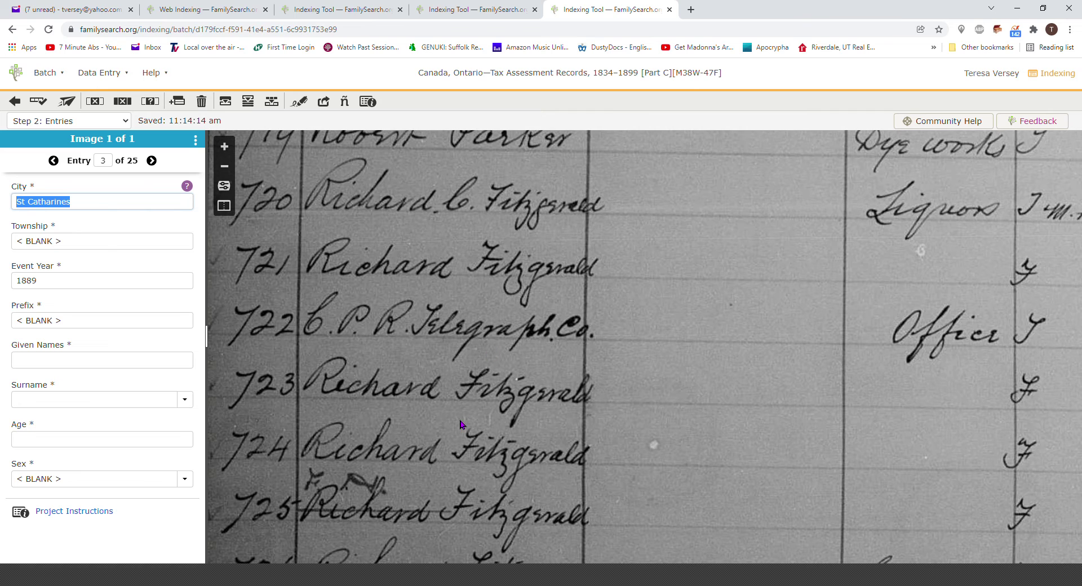
drag(461, 419, 476, 204)
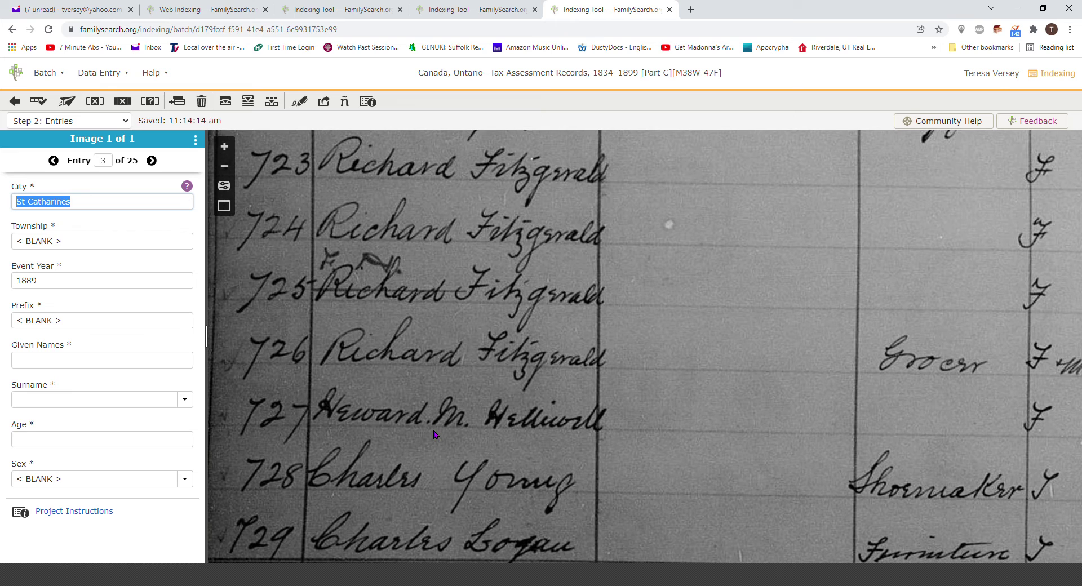
mouse_move(433, 430)
mouse_down()
mouse_move(440, 298)
mouse_move(458, 373)
mouse_move(453, 427)
mouse_up()
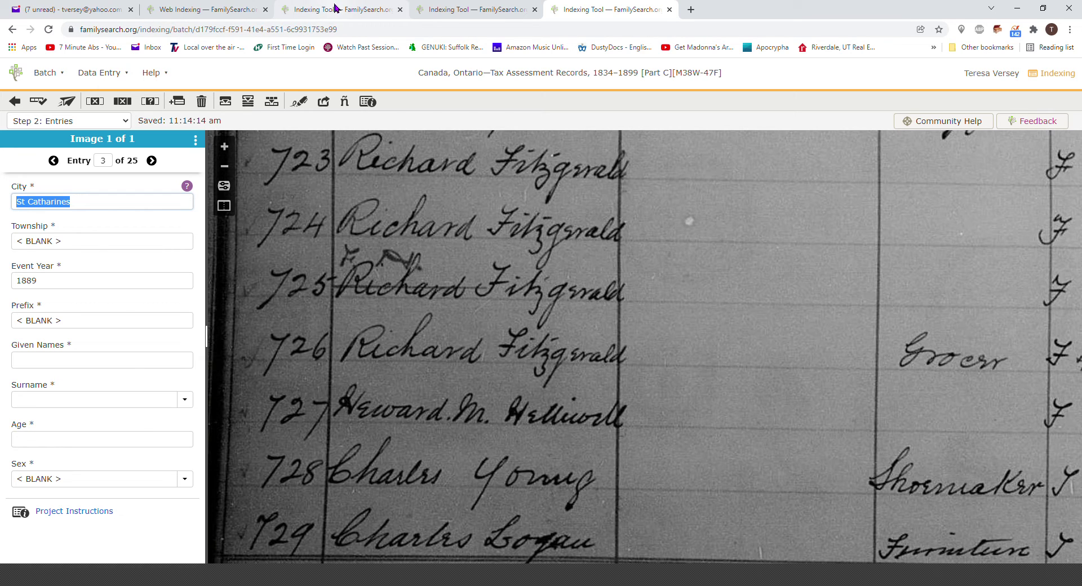
- Switch to the other open Tax Assessment Records batch, M38W-HRC, with the 1895 Niagara entries
click(225, 10)
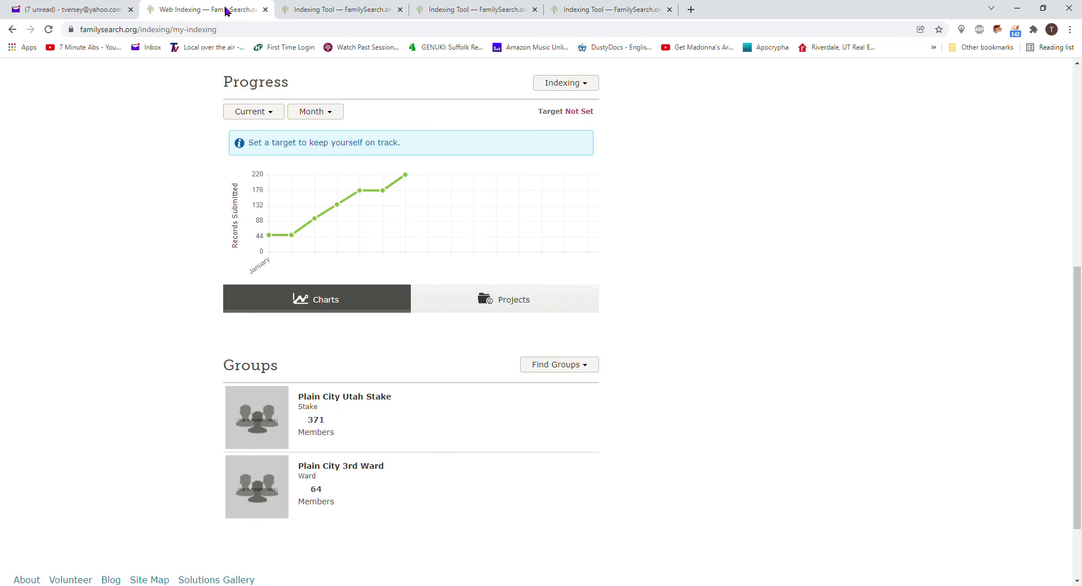
click(337, 9)
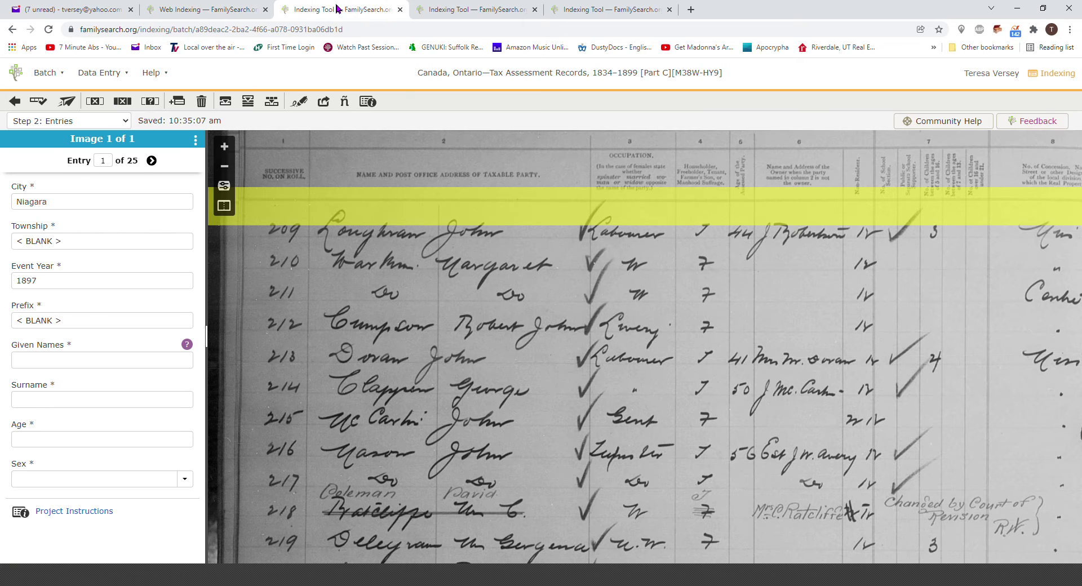
click(448, 9)
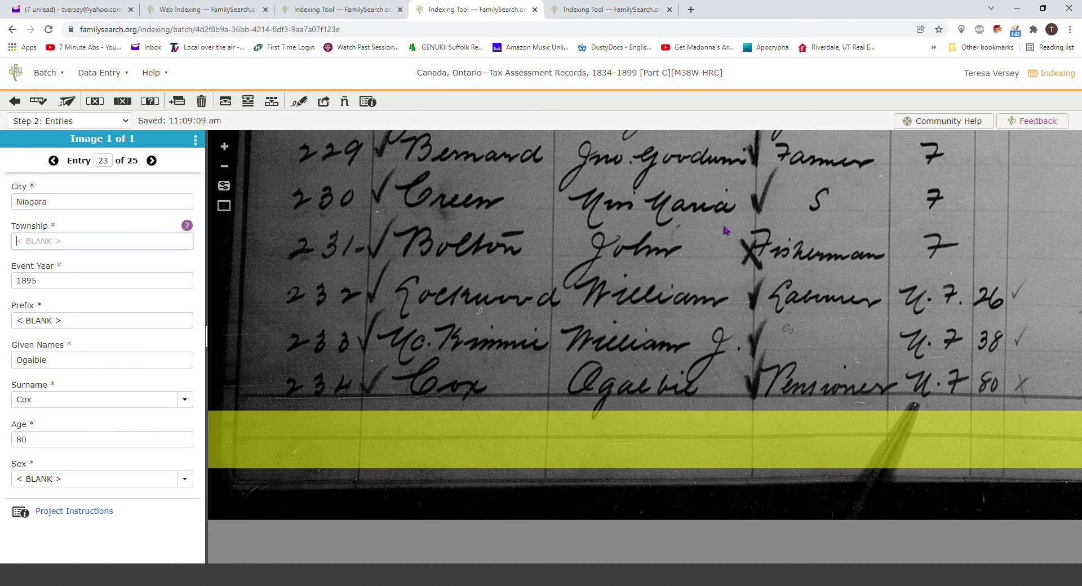
- Review entry 23's prefix and sex fields, the batch options, and roll lines 225 to 234 down to the page end
scroll(727, 229, up, 3)
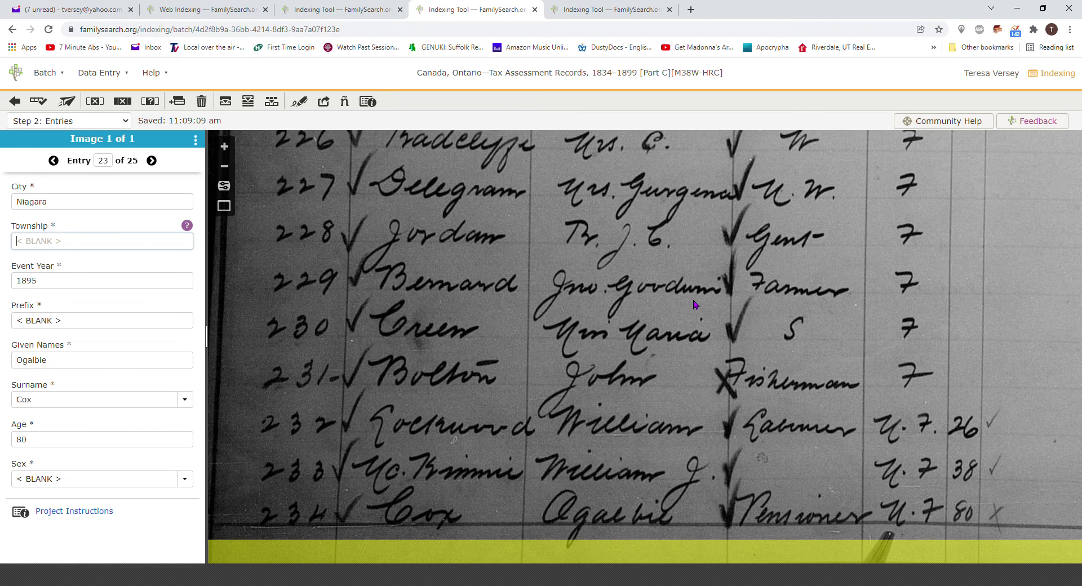
scroll(695, 304, up, 2)
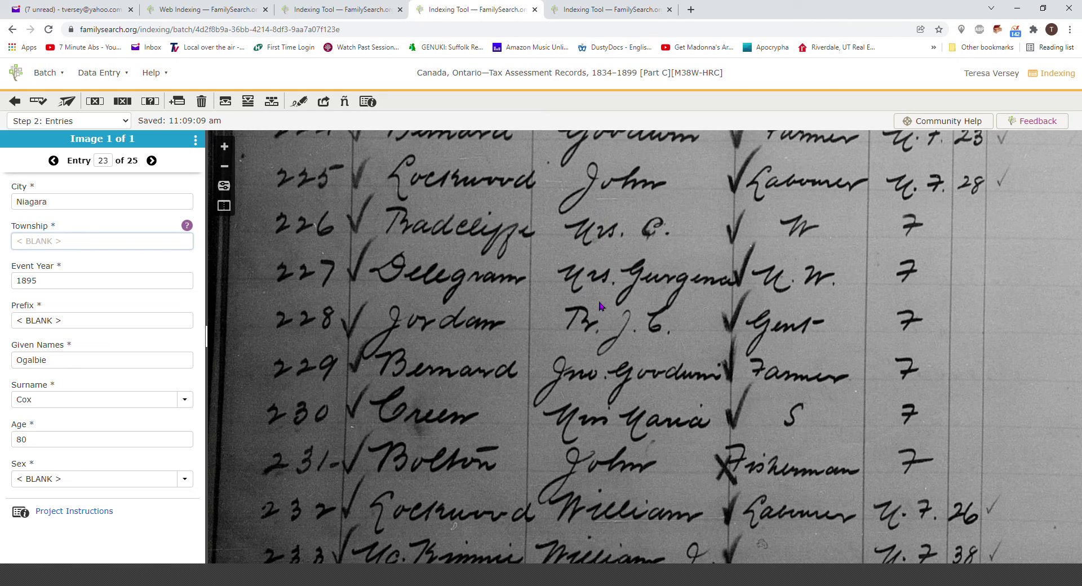
click(113, 327)
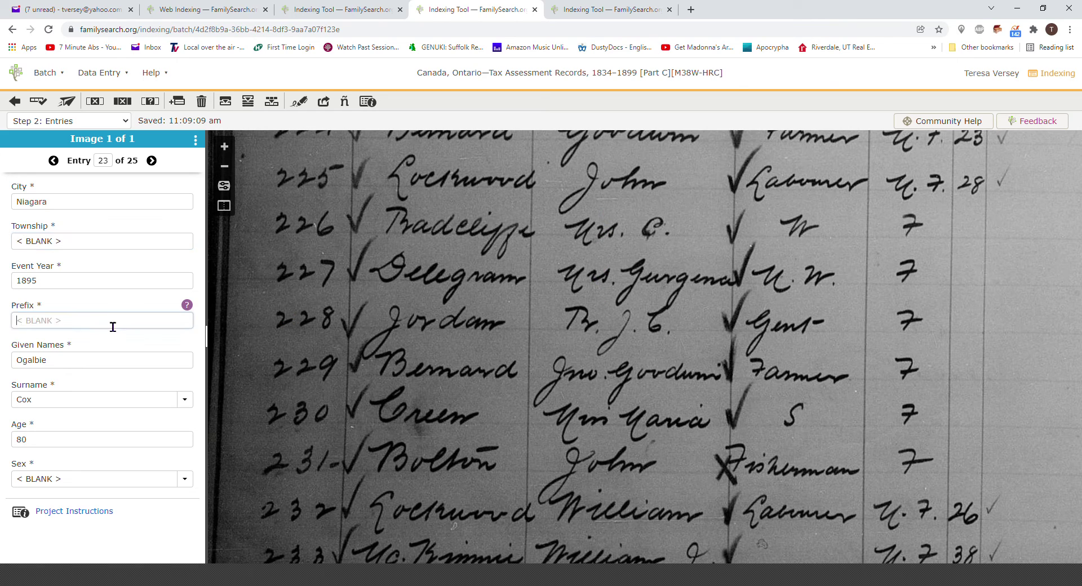
click(98, 486)
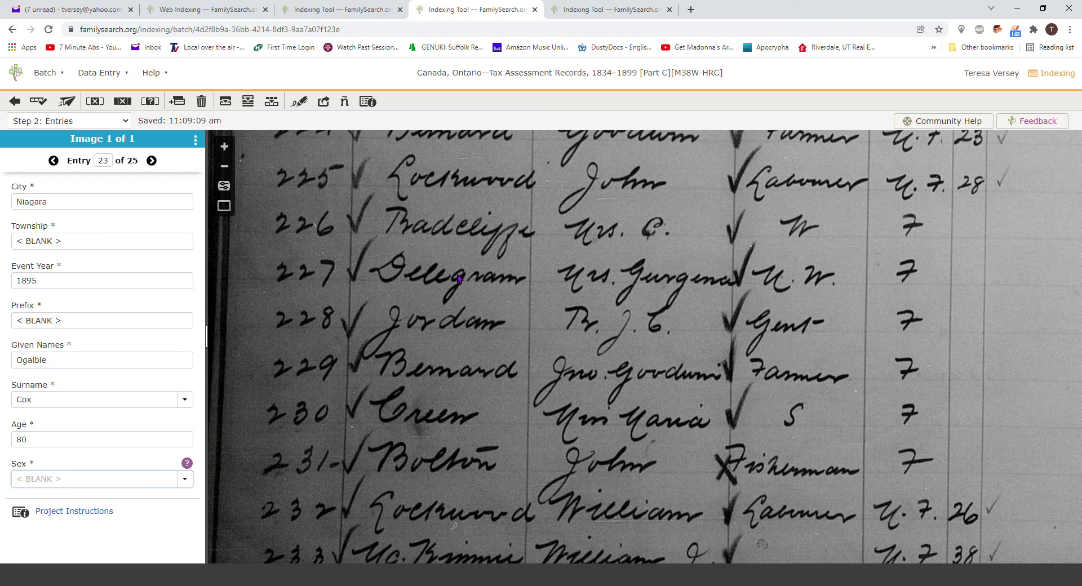
click(47, 72)
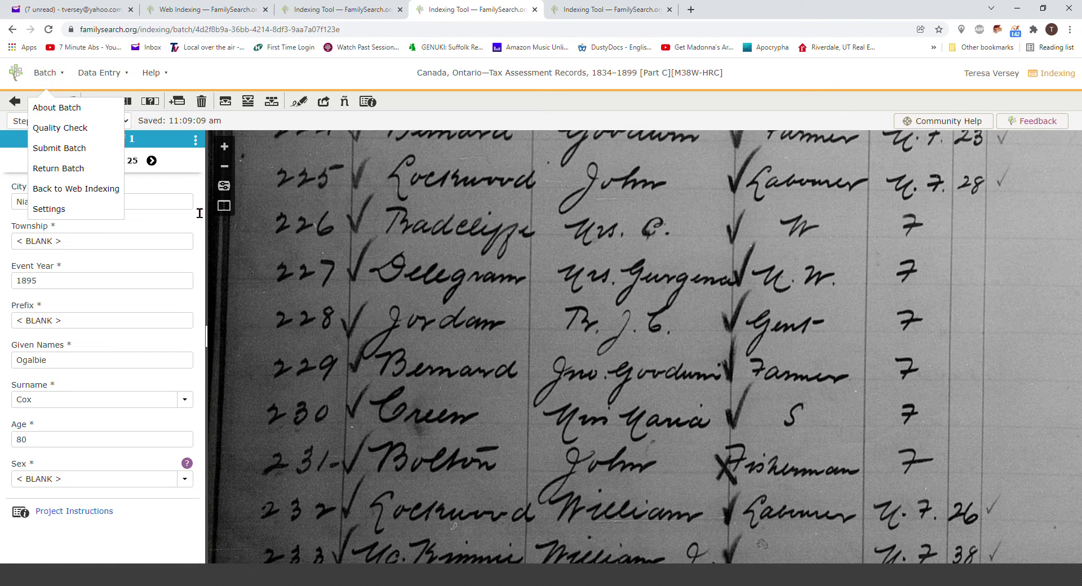
click(328, 220)
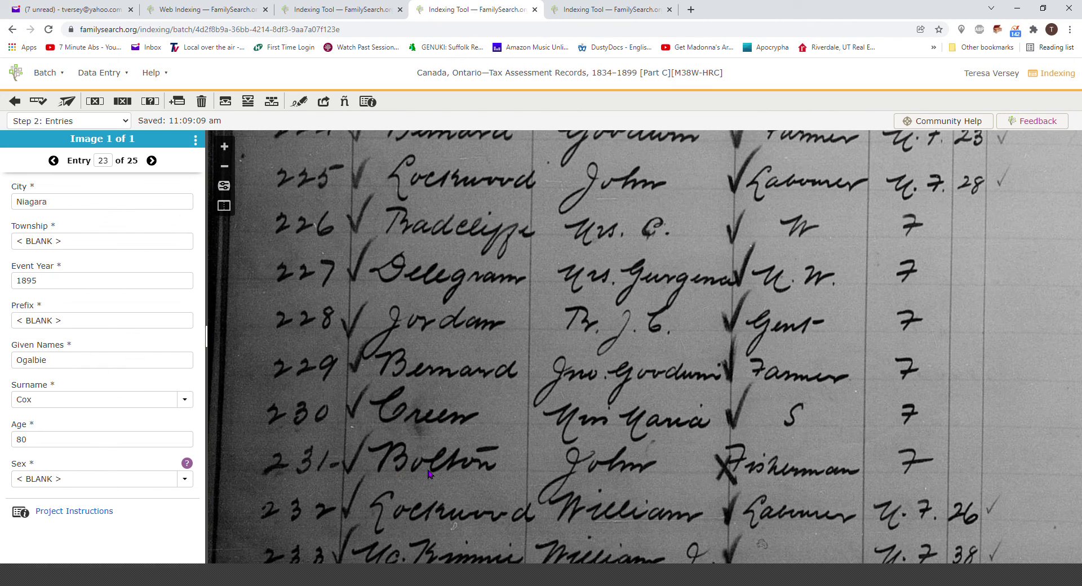
drag(428, 475, 464, 243)
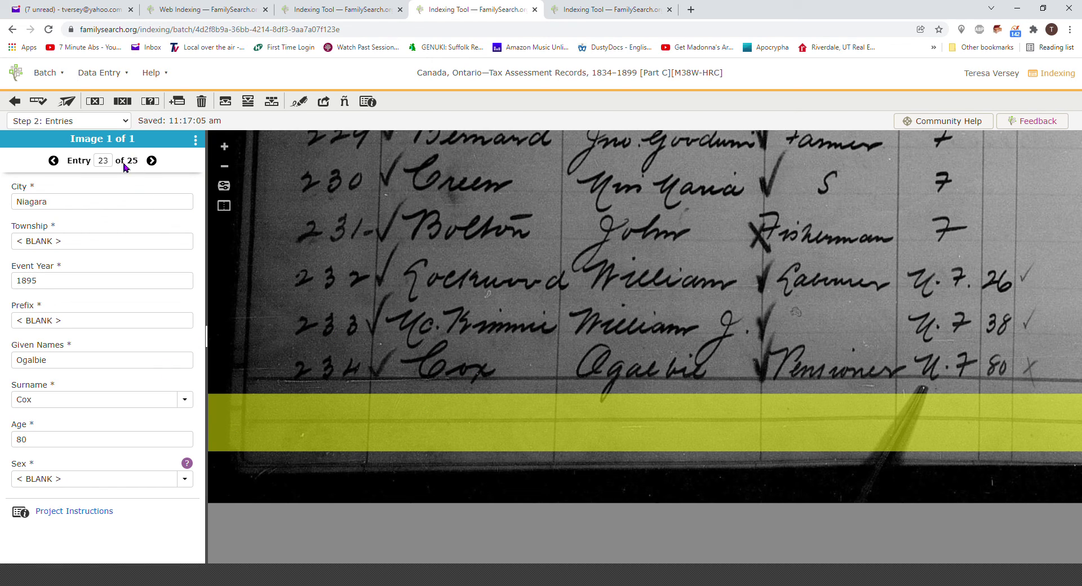
- Go to the last entry and delete the unused entries 25 and 24 from the batch
click(153, 161)
click(152, 161)
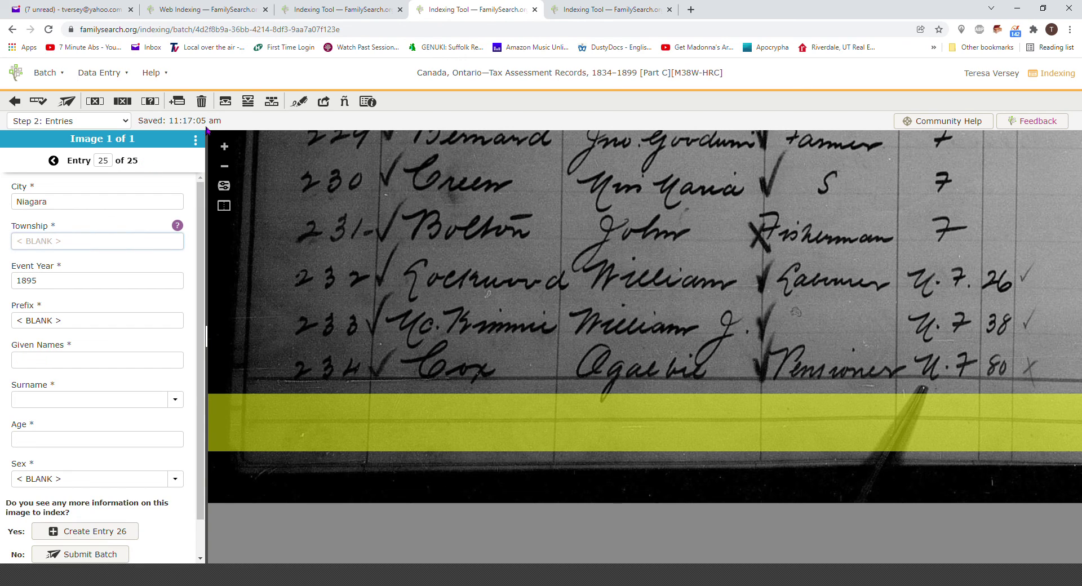
click(201, 102)
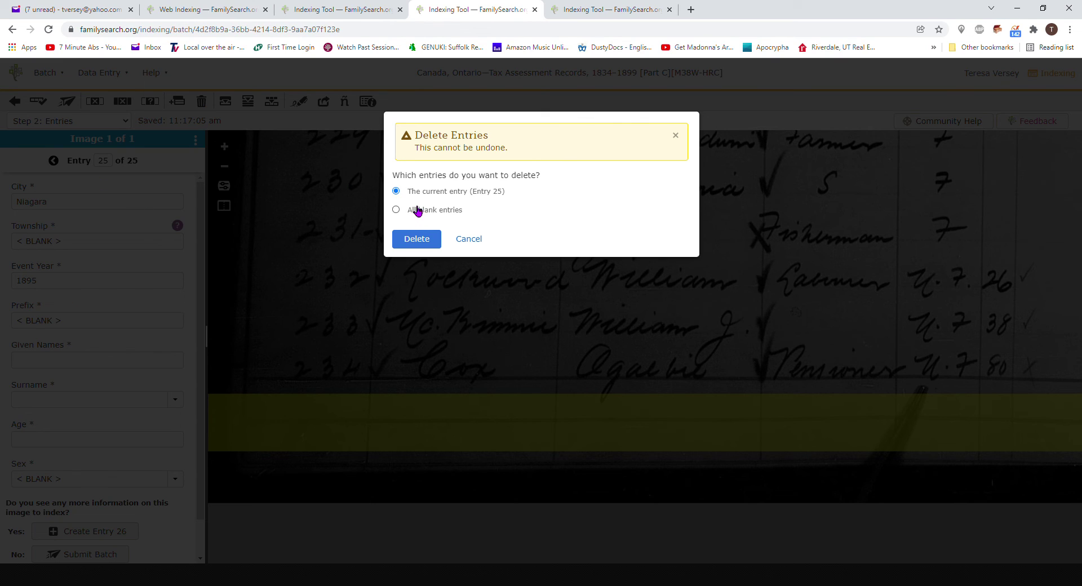
click(419, 241)
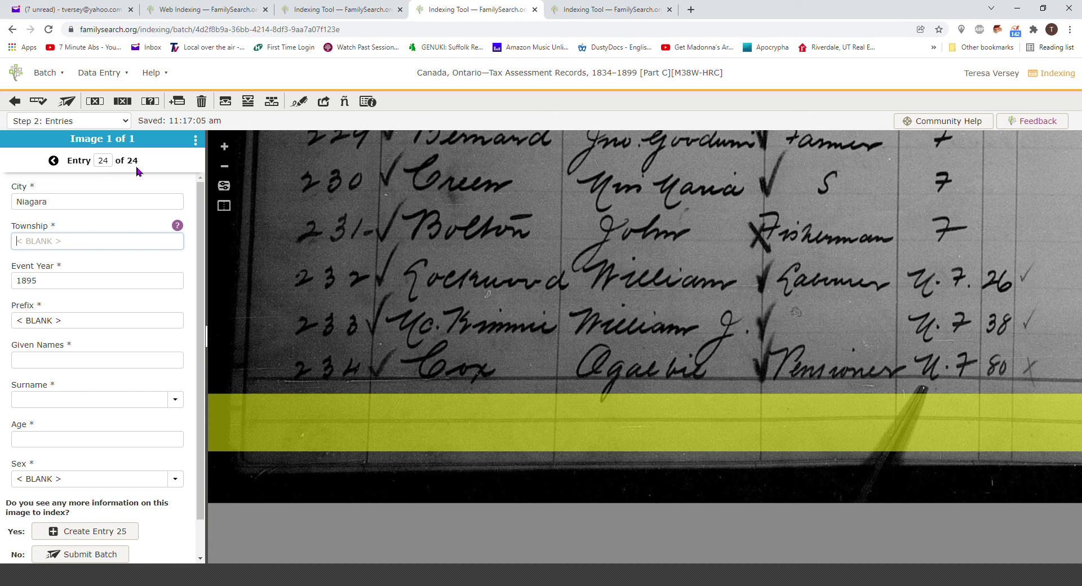
click(202, 103)
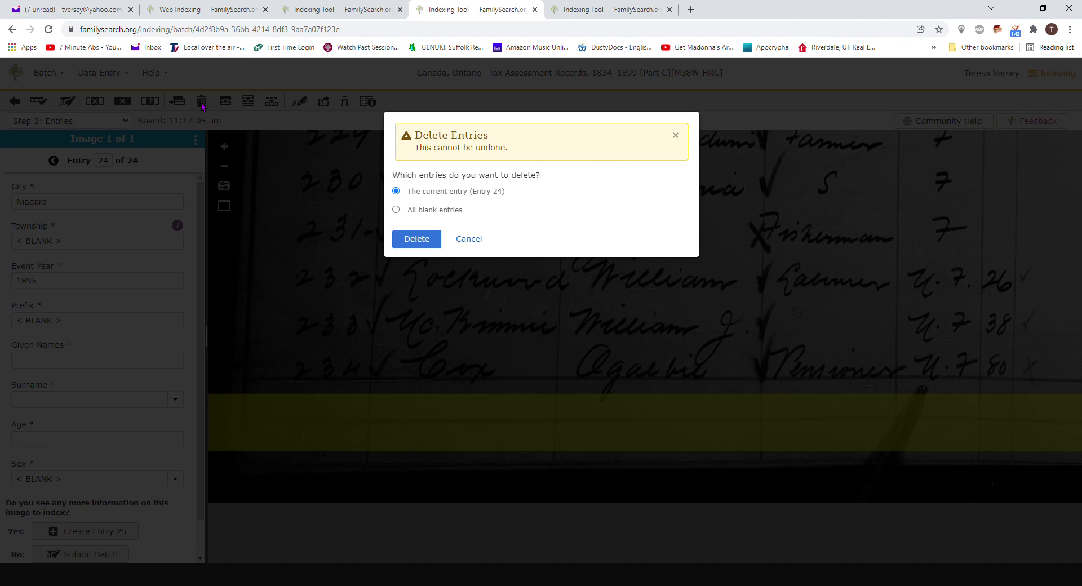
click(417, 242)
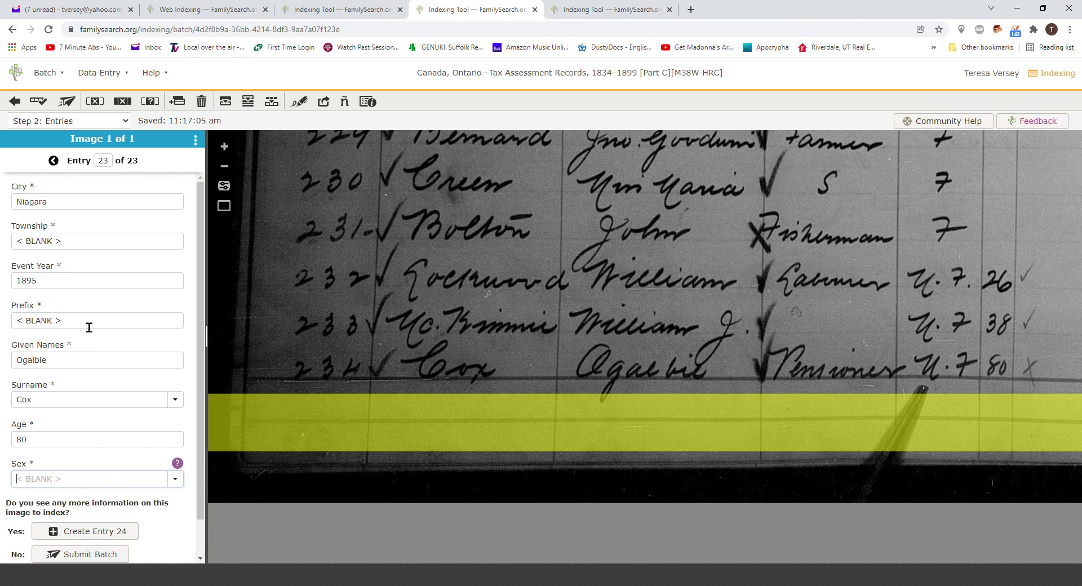
- Run the quality check, submit the finished batch and return to the Web Indexing page without taking another batch
click(99, 558)
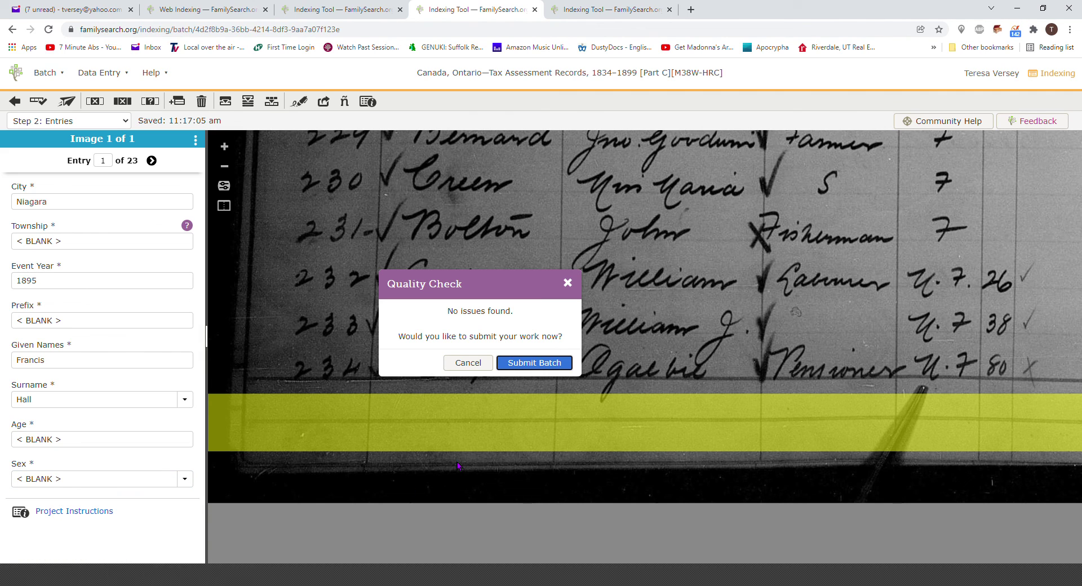
click(510, 365)
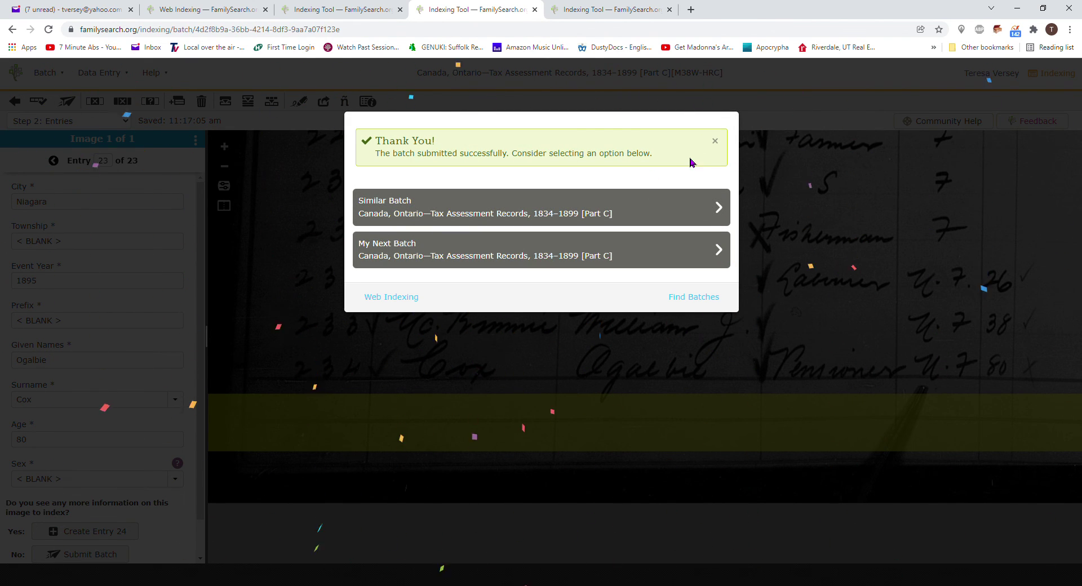
click(715, 141)
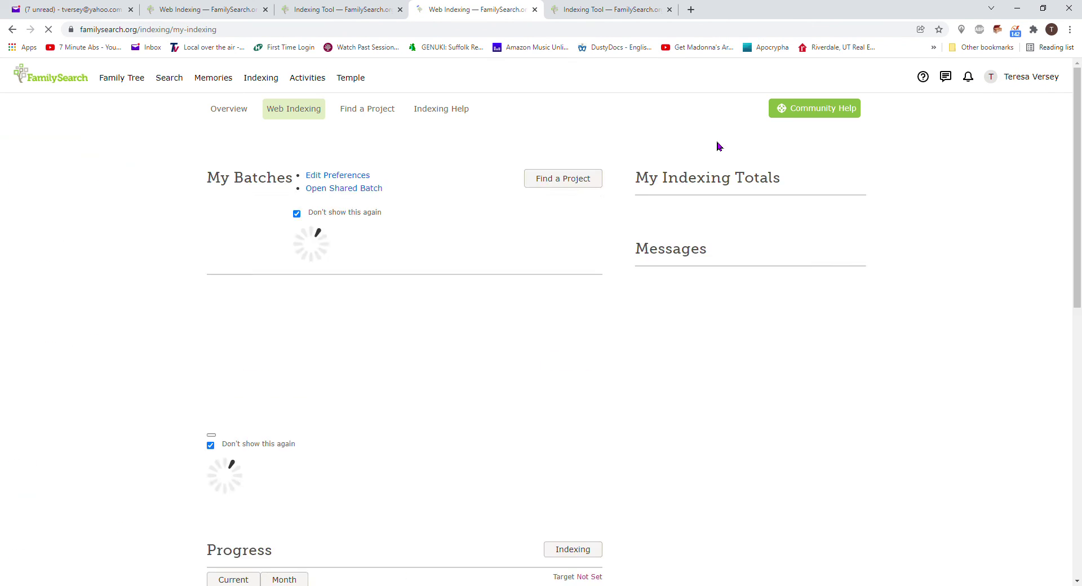